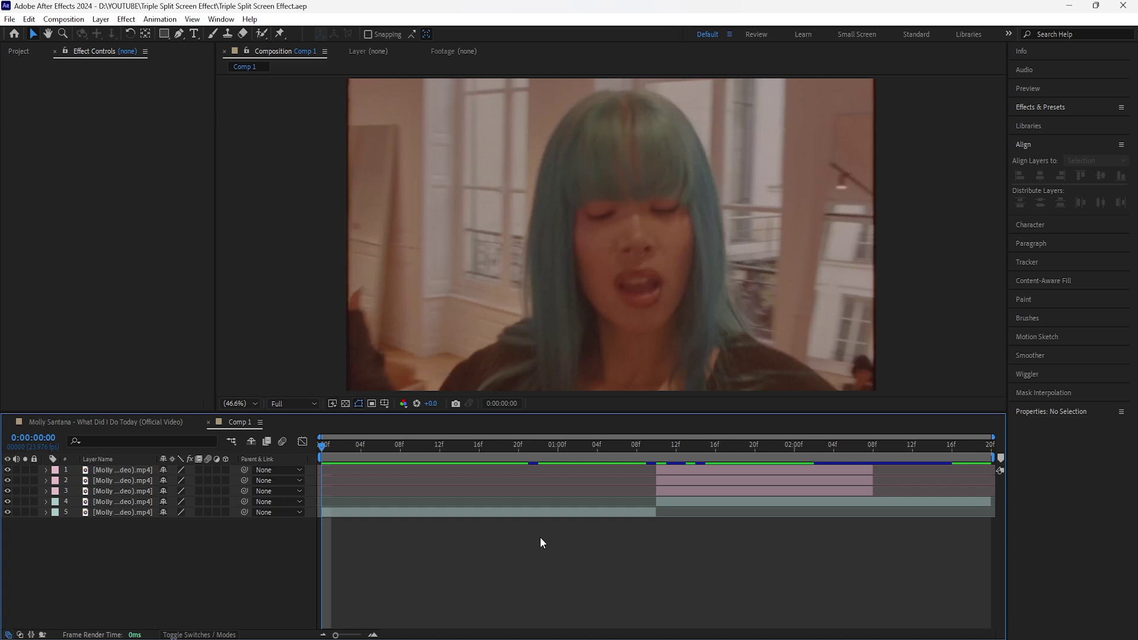
Examine the five stacked clips and where they begin around 0:00:01:10.
{"action": "left_click_drag", "start_coordinate": [403, 448], "coordinate": [657, 542]}
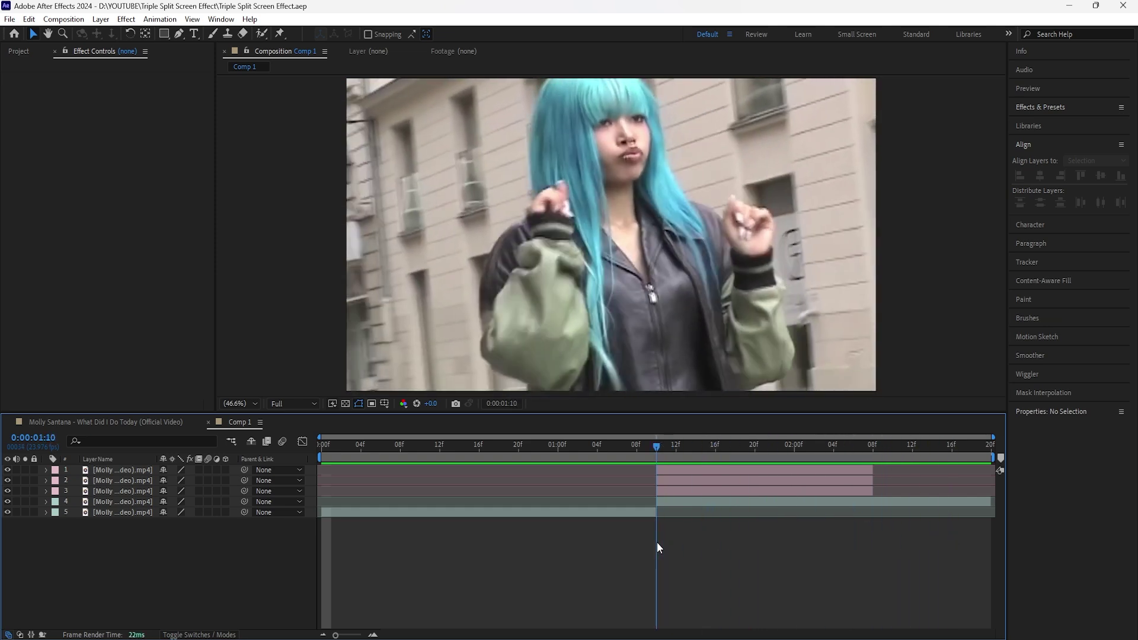
{"action": "left_click", "coordinate": [129, 513]}
{"action": "left_click", "coordinate": [127, 503]}
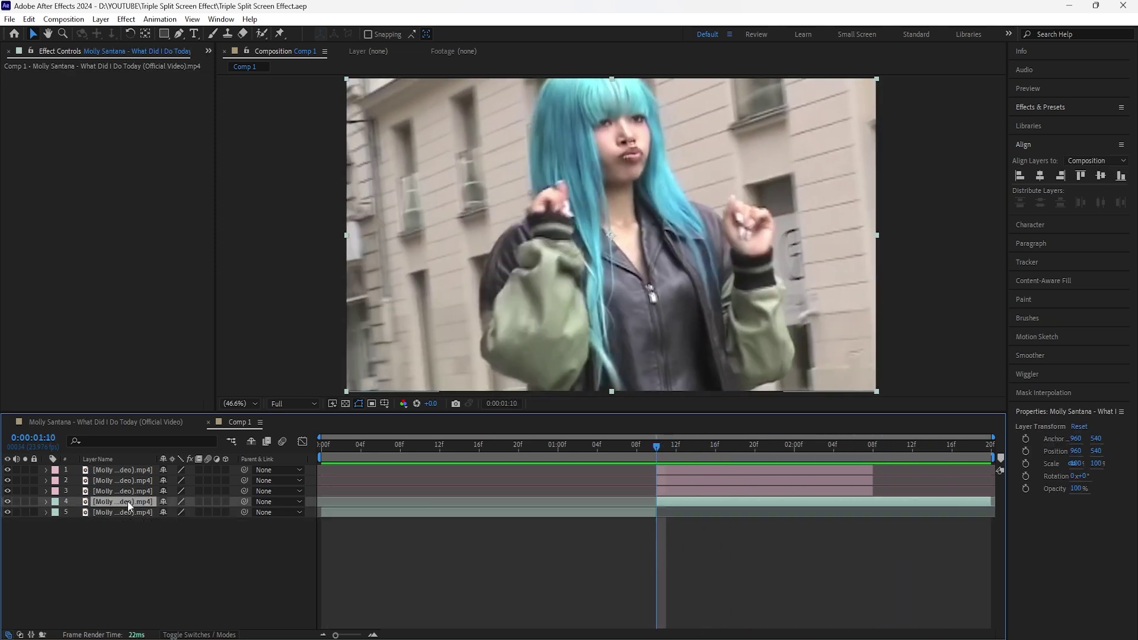
{"action": "left_click", "coordinate": [127, 491]}
{"action": "mouse_move", "coordinate": [657, 450]}
{"action": "left_mouse_down"}
{"action": "mouse_move", "coordinate": [710, 457]}
{"action": "mouse_move", "coordinate": [657, 453]}
{"action": "left_mouse_up"}
{"action": "left_click", "coordinate": [660, 468], "text": "shift"}
{"action": "left_click", "coordinate": [247, 554]}
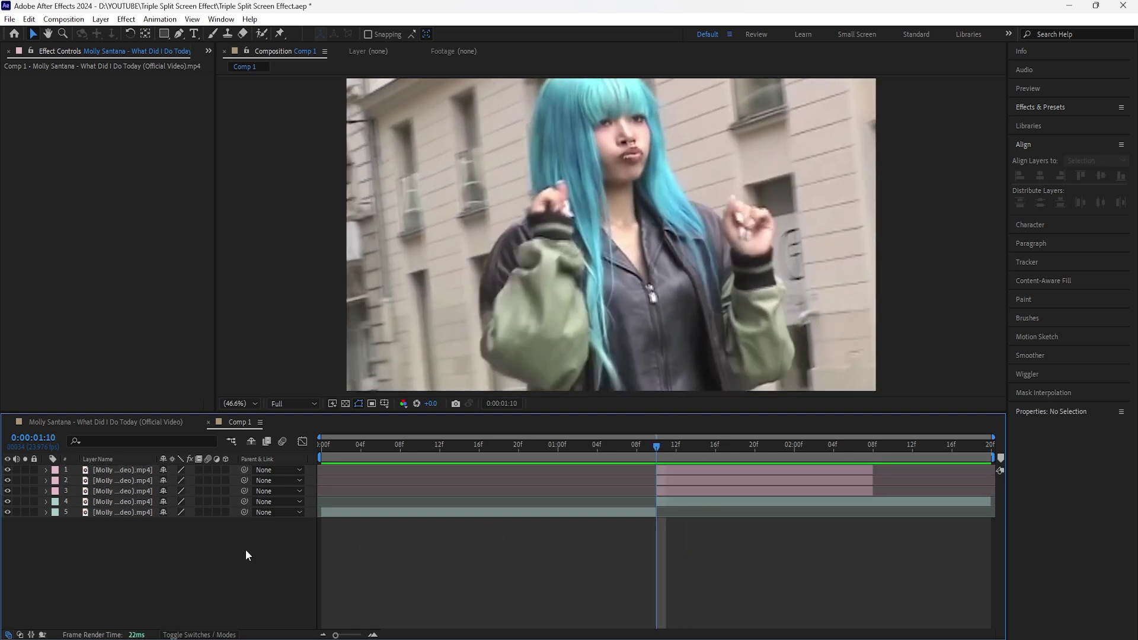
Shift the layer 4 clip 10 frames earlier so it starts at 0:00:01:00.
{"action": "left_click", "coordinate": [695, 501]}
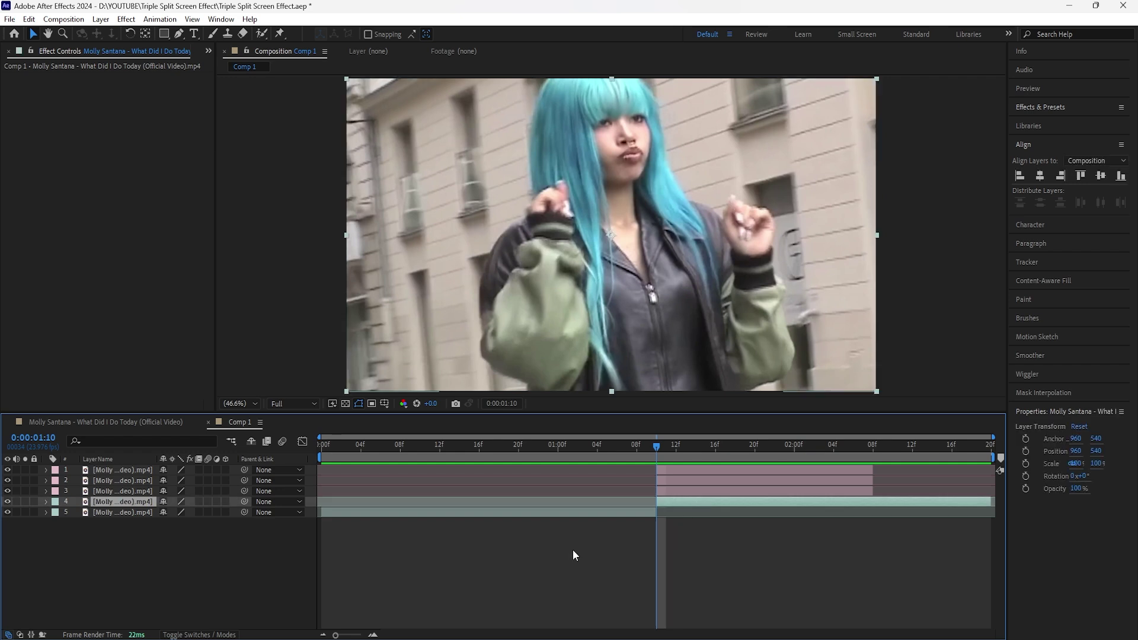
{"action": "key", "text": "shift+Page_Up"}
{"action": "left_click_drag", "start_coordinate": [678, 509], "coordinate": [592, 515]}
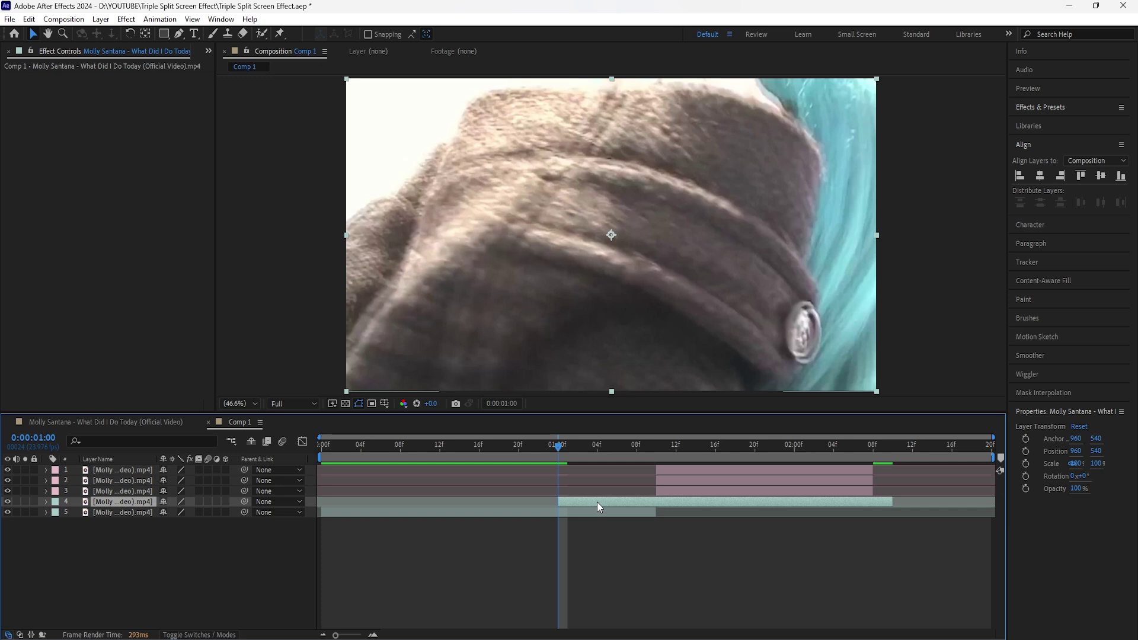
Shift layers 1 to 3 together earlier so all three start at 0:00:00:16.
{"action": "left_click", "coordinate": [706, 491]}
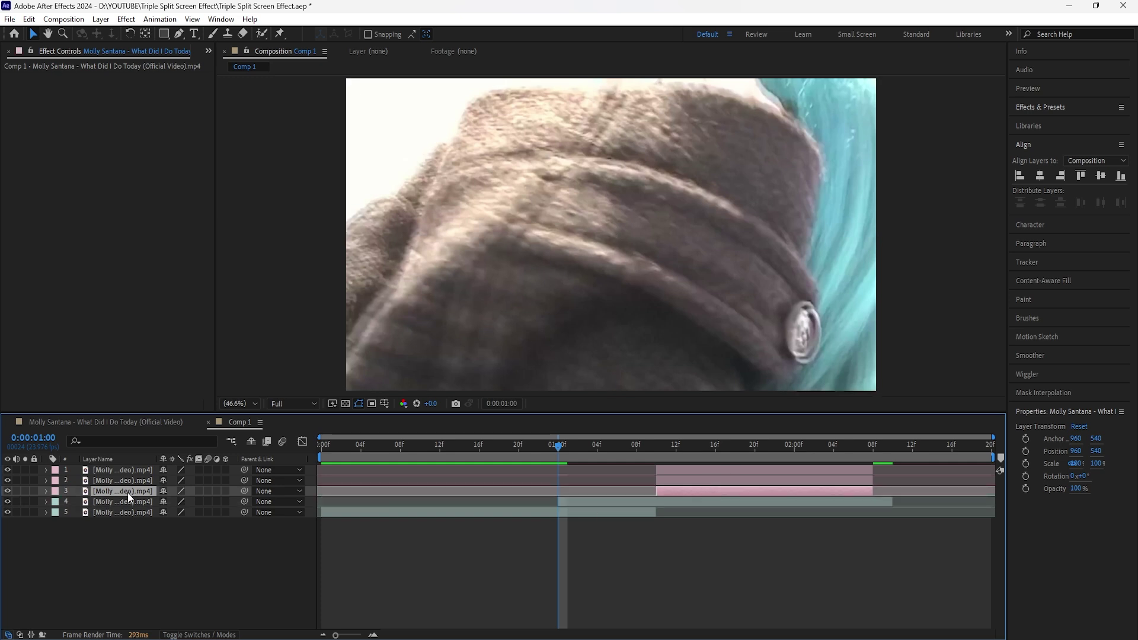
{"action": "left_click", "coordinate": [128, 471], "text": "shift"}
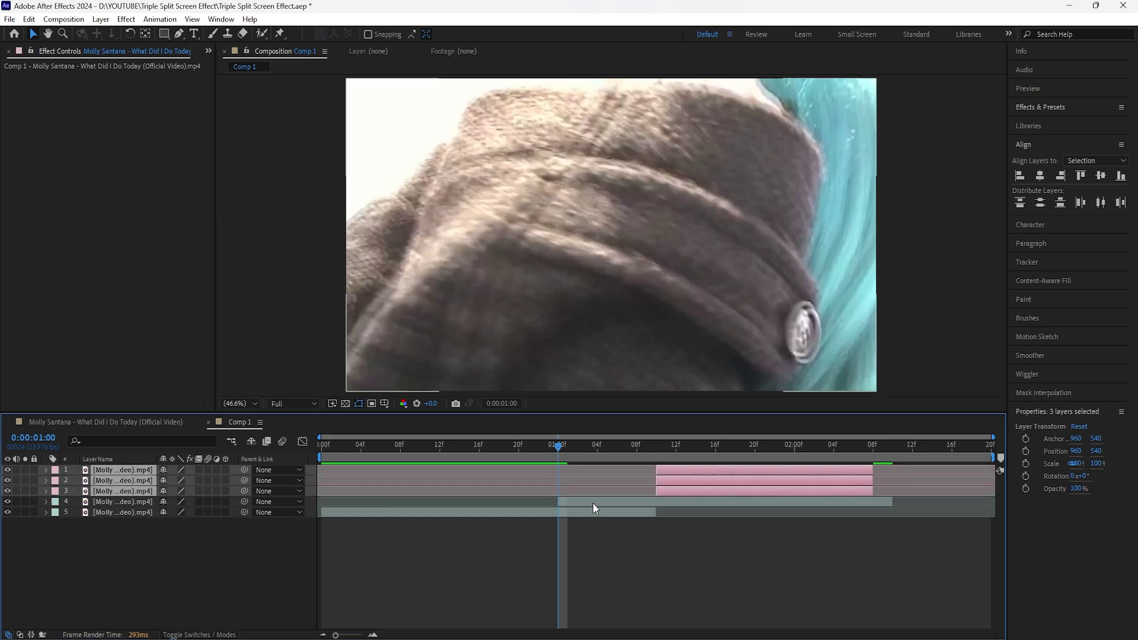
{"action": "left_click_drag", "start_coordinate": [678, 489], "coordinate": [578, 496]}
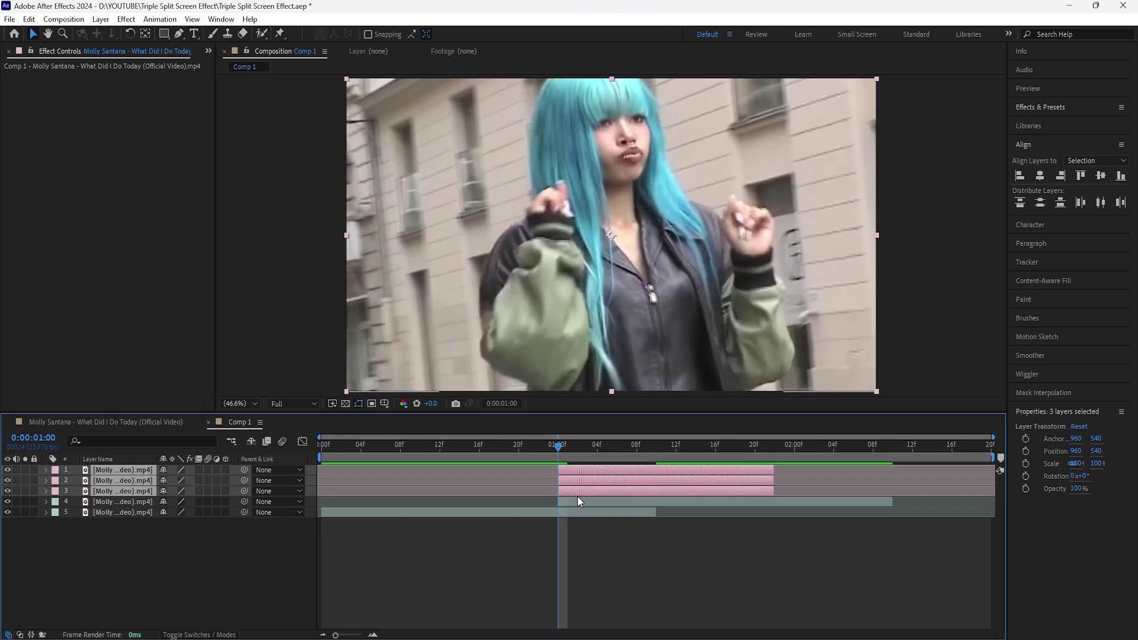
{"action": "left_click", "coordinate": [565, 504]}
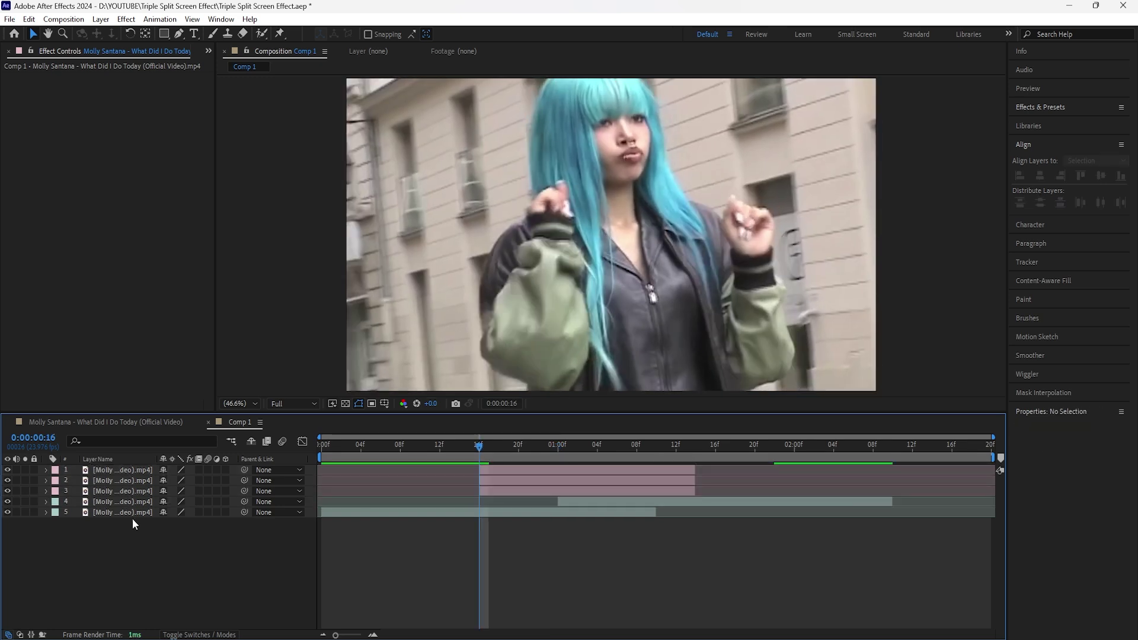
{"action": "left_click", "coordinate": [133, 514]}
{"action": "left_click", "coordinate": [136, 503]}
{"action": "left_click", "coordinate": [140, 514]}
{"action": "mouse_move", "coordinate": [490, 445]}
{"action": "left_mouse_down"}
{"action": "mouse_move", "coordinate": [539, 455]}
{"action": "mouse_move", "coordinate": [499, 456]}
{"action": "left_mouse_up"}
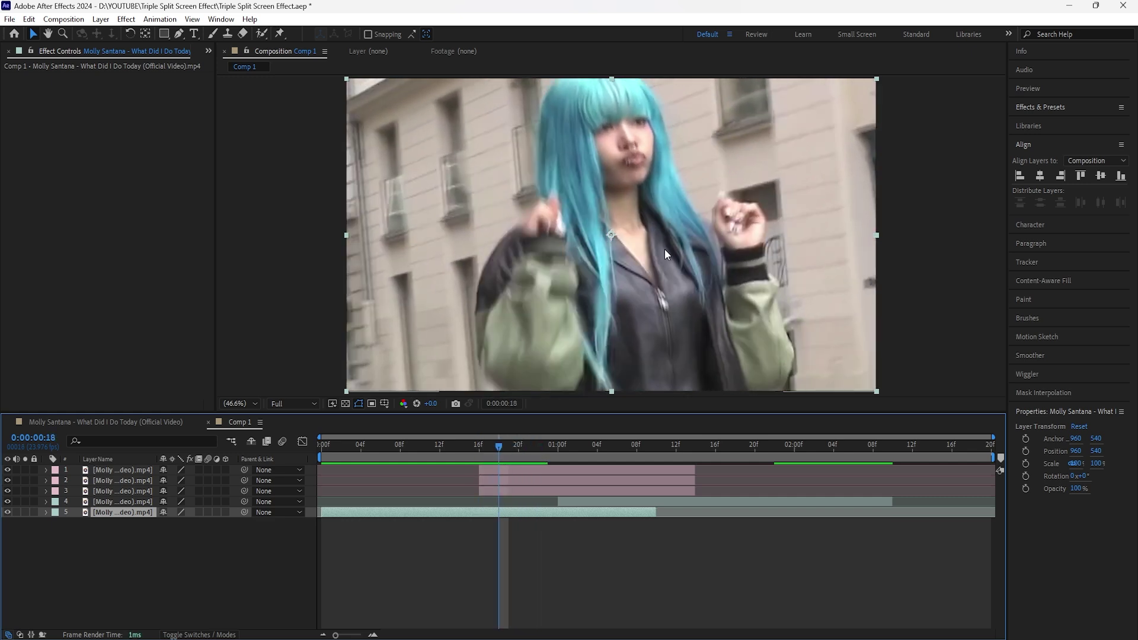
End the work area where the layer 4 clip ends and trim the composition to the work area.
{"action": "left_click_drag", "start_coordinate": [993, 457], "coordinate": [895, 457]}
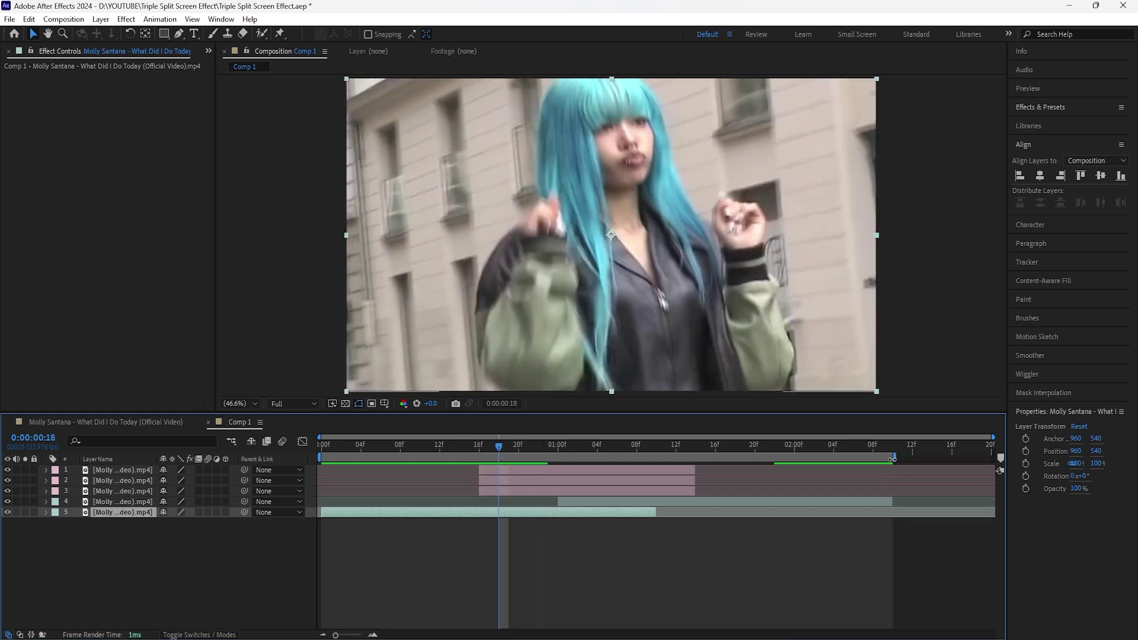
{"action": "right_click", "coordinate": [893, 459]}
{"action": "left_click", "coordinate": [943, 495]}
Overlay the proportional grid on the composition view at 0:00:00:21, with layer 1 selected.
{"action": "mouse_move", "coordinate": [560, 446]}
{"action": "left_mouse_down"}
{"action": "mouse_move", "coordinate": [549, 443]}
{"action": "mouse_move", "coordinate": [667, 461]}
{"action": "mouse_move", "coordinate": [564, 457]}
{"action": "left_mouse_up"}
{"action": "left_click", "coordinate": [518, 478]}
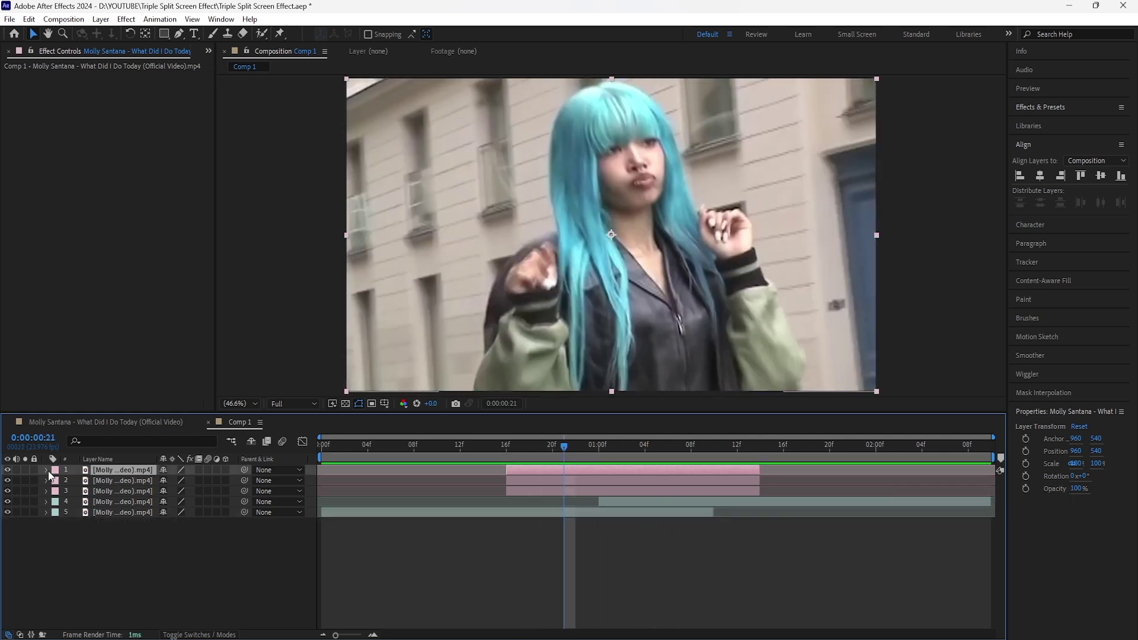
{"action": "left_click", "coordinate": [122, 489]}
{"action": "left_click", "coordinate": [126, 474]}
{"action": "left_click", "coordinate": [384, 403]}
{"action": "left_click", "coordinate": [437, 432]}
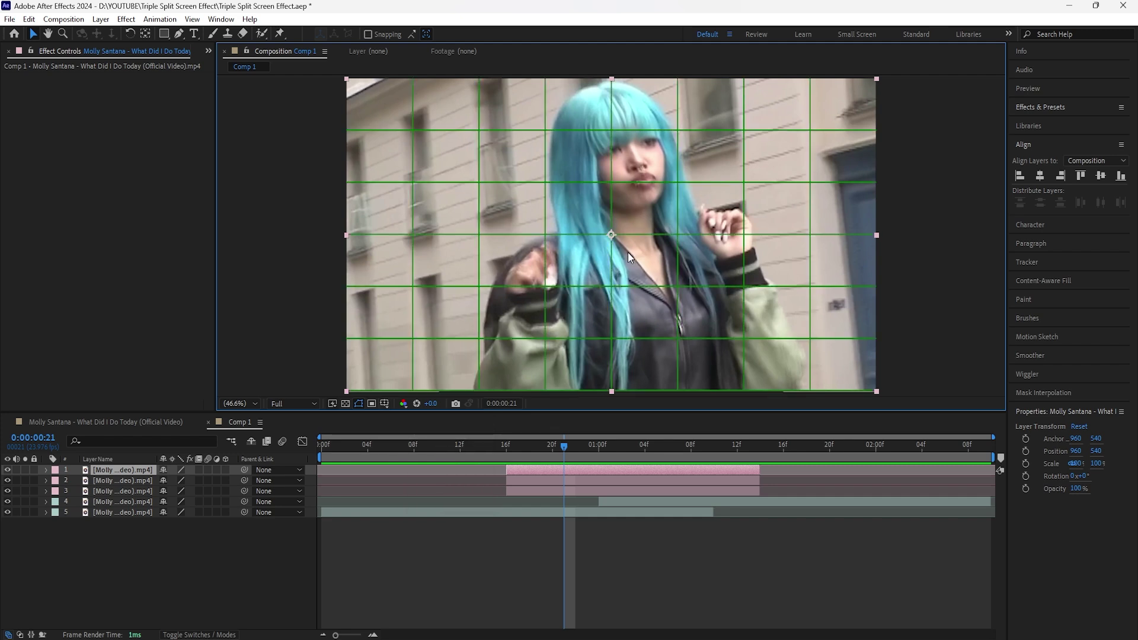
Draw a full-width rectangular mask on layer 1 covering the upper two grid rows of the frame.
{"action": "left_click", "coordinate": [164, 33]}
{"action": "left_click", "coordinate": [142, 471]}
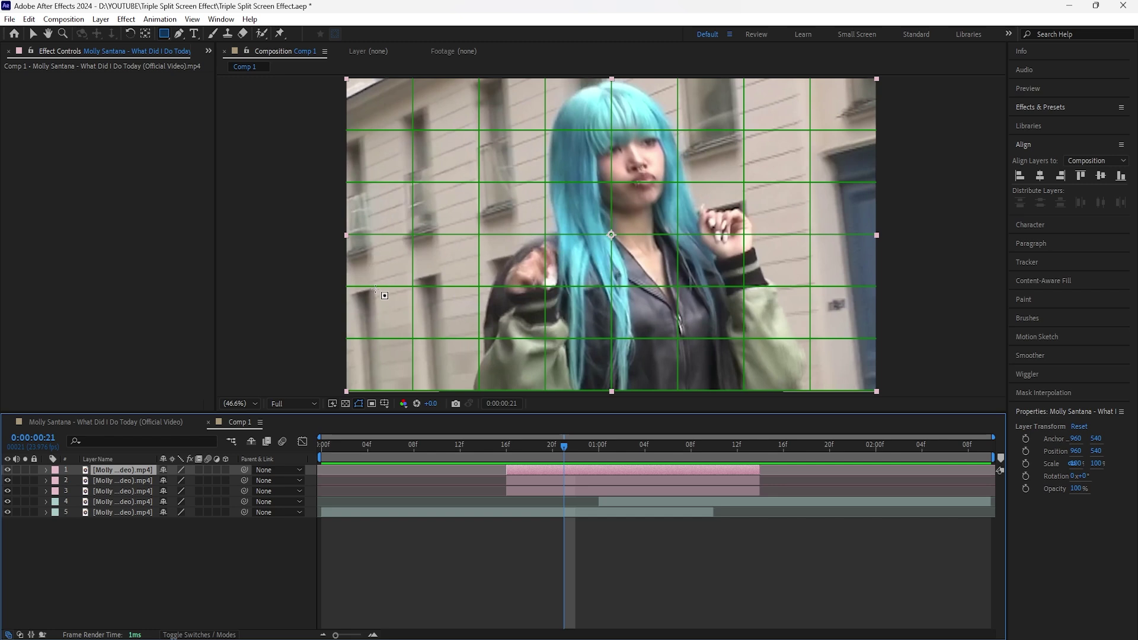
{"action": "mouse_move", "coordinate": [339, 77]}
{"action": "left_mouse_down"}
{"action": "mouse_move", "coordinate": [729, 165]}
{"action": "mouse_move", "coordinate": [895, 183]}
{"action": "left_mouse_up"}
Rename the masked layer 1 to TOP and hide it.
{"action": "right_click", "coordinate": [95, 470]}
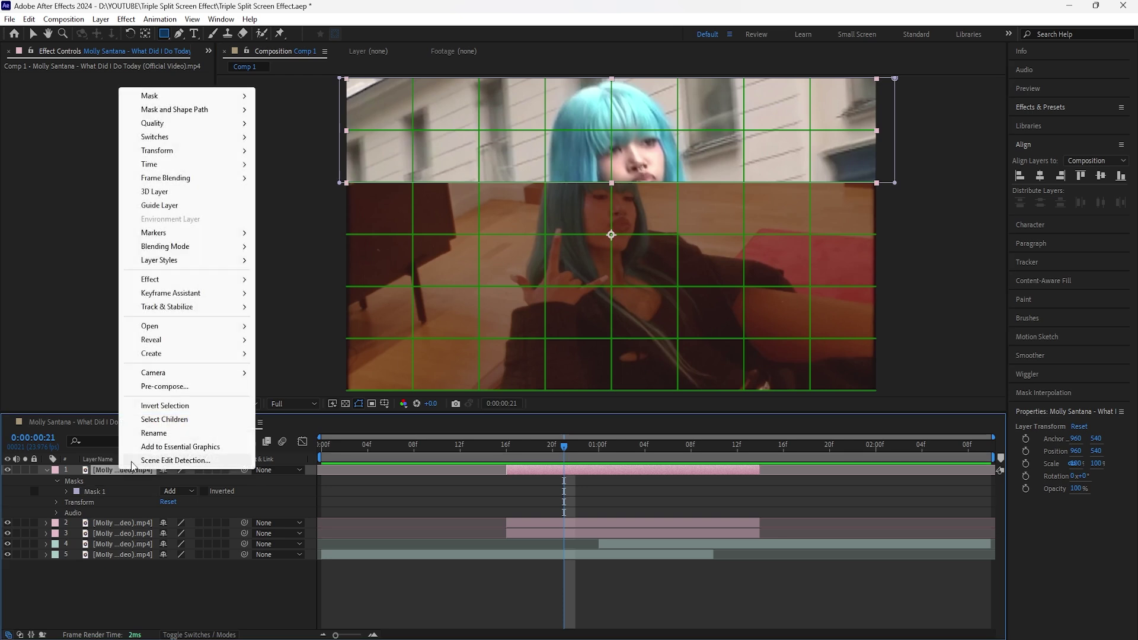
{"action": "left_click", "coordinate": [170, 433]}
{"action": "type", "text": "T"}
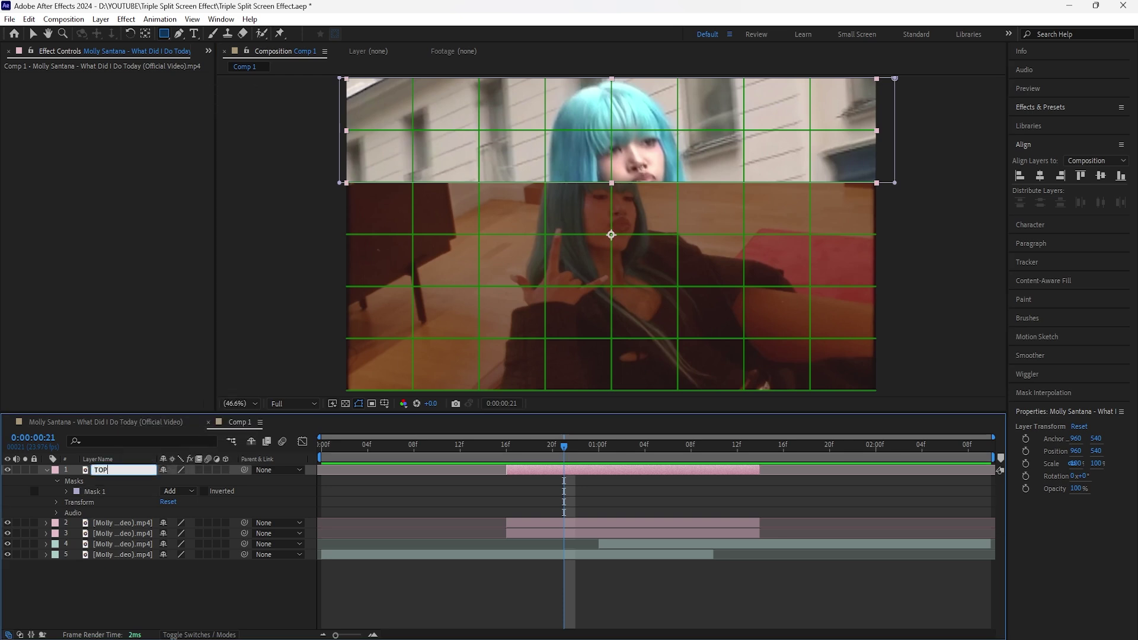
{"action": "type", "text": "OP"}
{"action": "left_click", "coordinate": [46, 469]}
{"action": "left_click", "coordinate": [7, 469]}
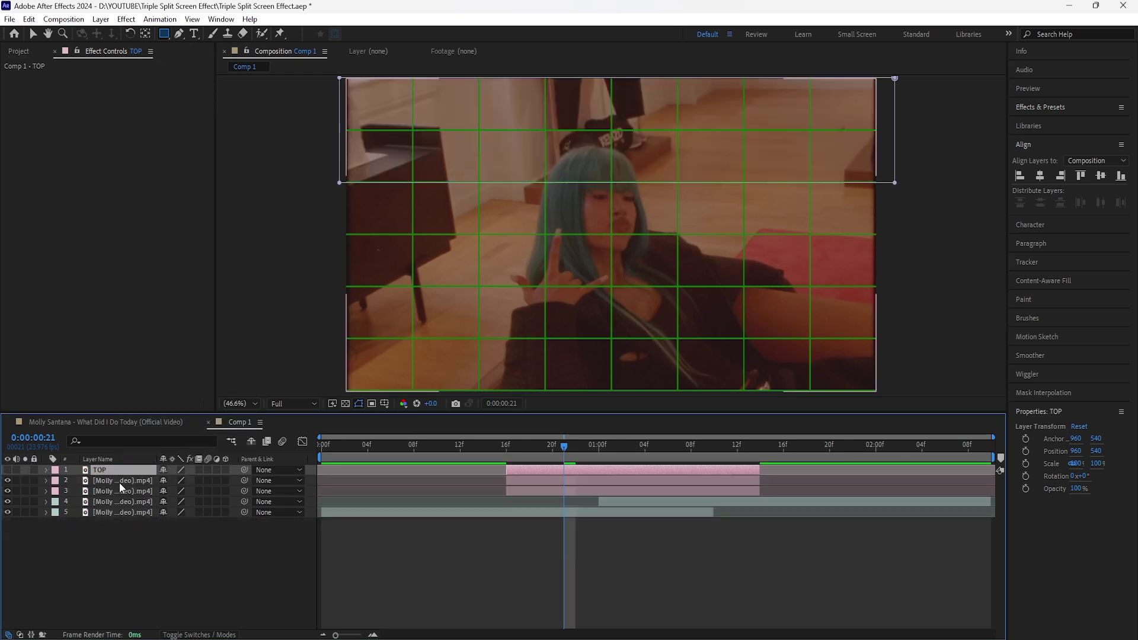
Mask layer 2 to a full-width rectangle over the second and third grid rows and rename it MID.
{"action": "left_click", "coordinate": [121, 481]}
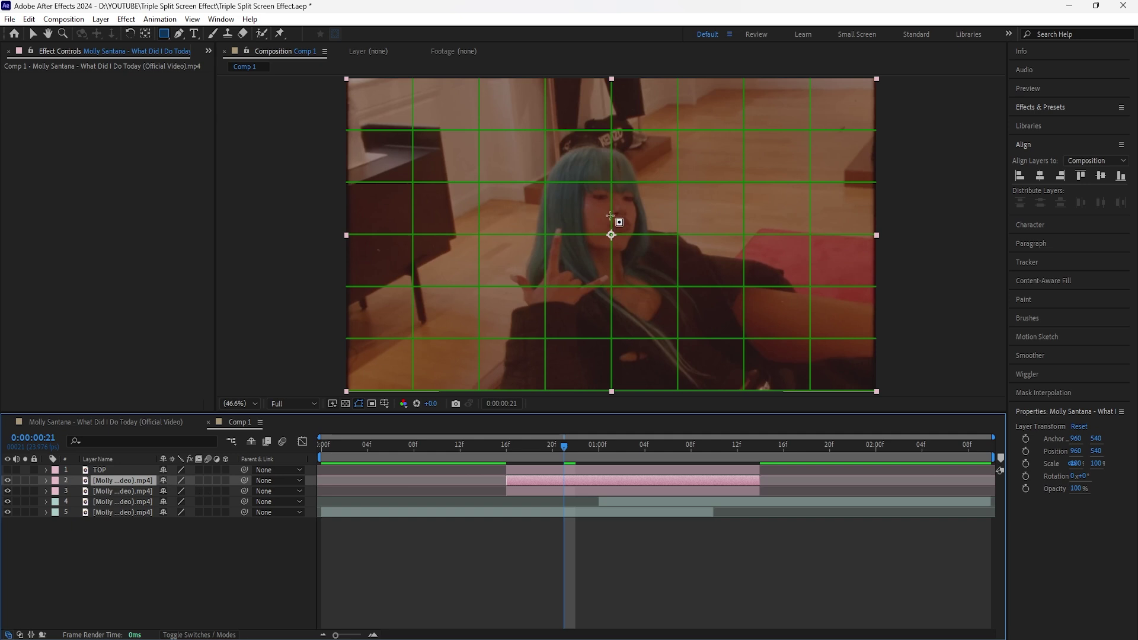
{"action": "left_click_drag", "start_coordinate": [344, 131], "coordinate": [894, 234]}
{"action": "right_click", "coordinate": [130, 481]}
{"action": "left_click", "coordinate": [159, 444]}
{"action": "type", "text": "MID"}
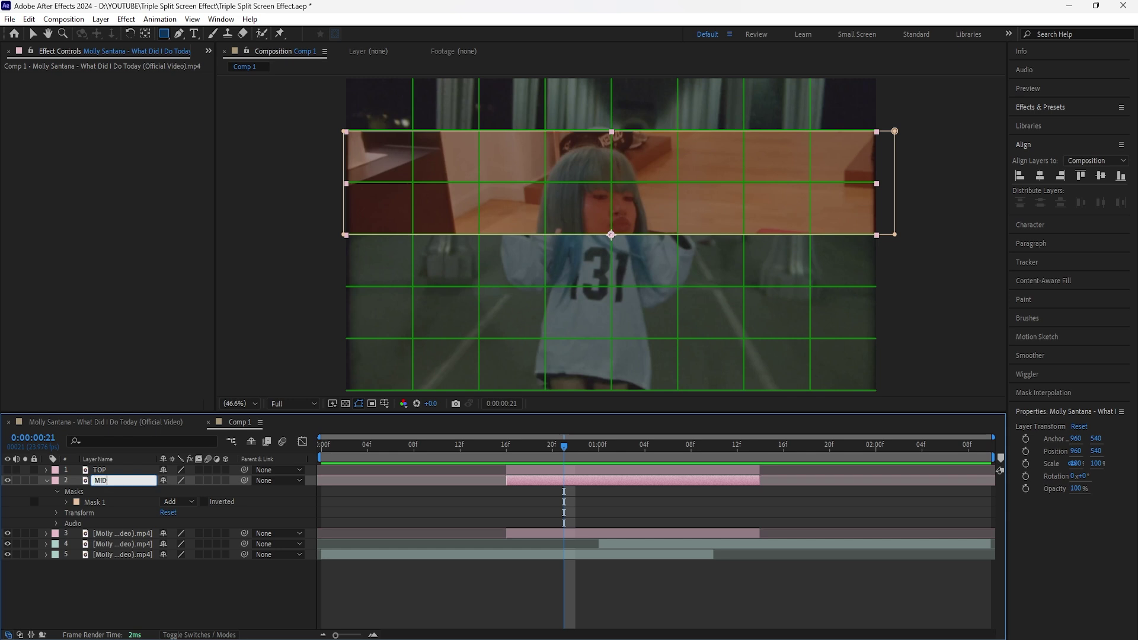
Hide MID and mask layer 3 to a full-width rectangle over the second and third grid rows.
{"action": "left_click", "coordinate": [46, 481]}
{"action": "left_click", "coordinate": [7, 481]}
{"action": "left_click", "coordinate": [123, 491]}
{"action": "left_click", "coordinate": [508, 445]}
{"action": "left_click_drag", "start_coordinate": [341, 130], "coordinate": [901, 235]}
Rename the masked layer 3 to BOT and make TOP and MID visible again.
{"action": "left_click", "coordinate": [120, 492]}
{"action": "key", "text": "Return"}
{"action": "type", "text": "BOT"}
{"action": "key", "text": "Return"}
{"action": "left_click_drag", "start_coordinate": [8, 469], "coordinate": [7, 480]}
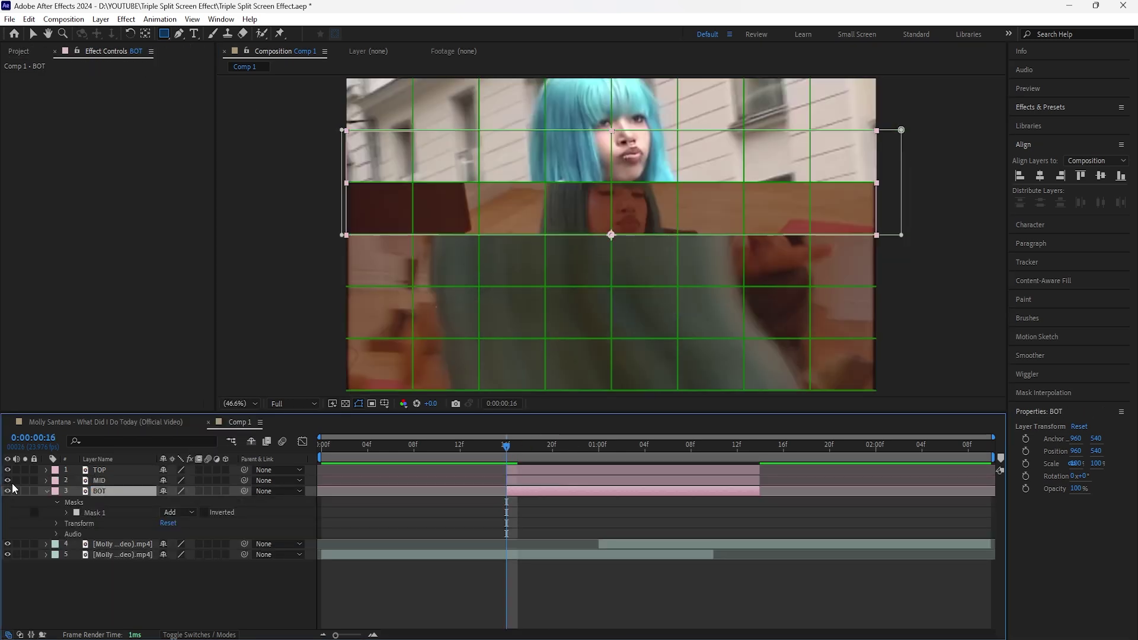
Move the MID layer straight down with the Selection tool active, setting its Y position to 717.
{"action": "left_click", "coordinate": [114, 473]}
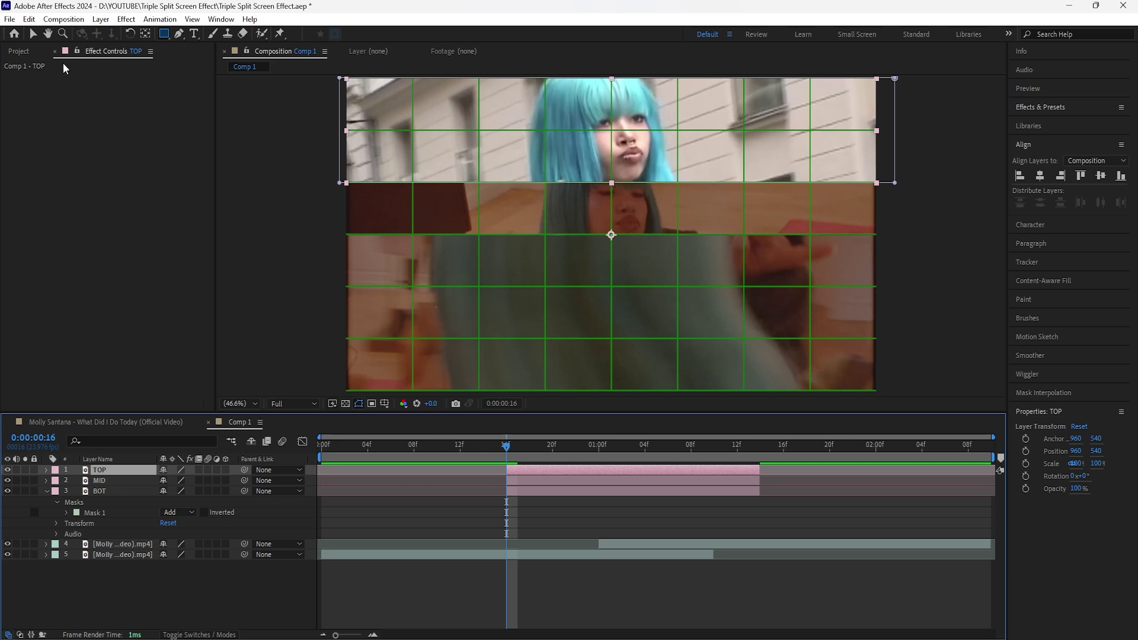
{"action": "left_click", "coordinate": [30, 36]}
{"action": "left_click", "coordinate": [126, 480]}
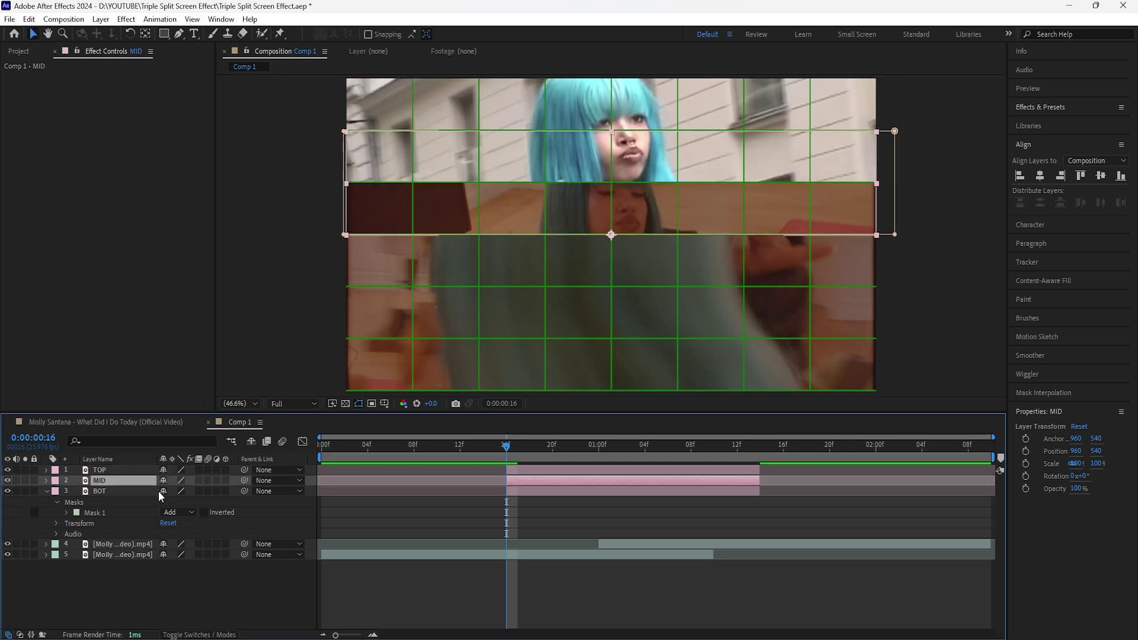
{"action": "key", "text": "p"}
{"action": "left_click_drag", "start_coordinate": [188, 491], "coordinate": [281, 490]}
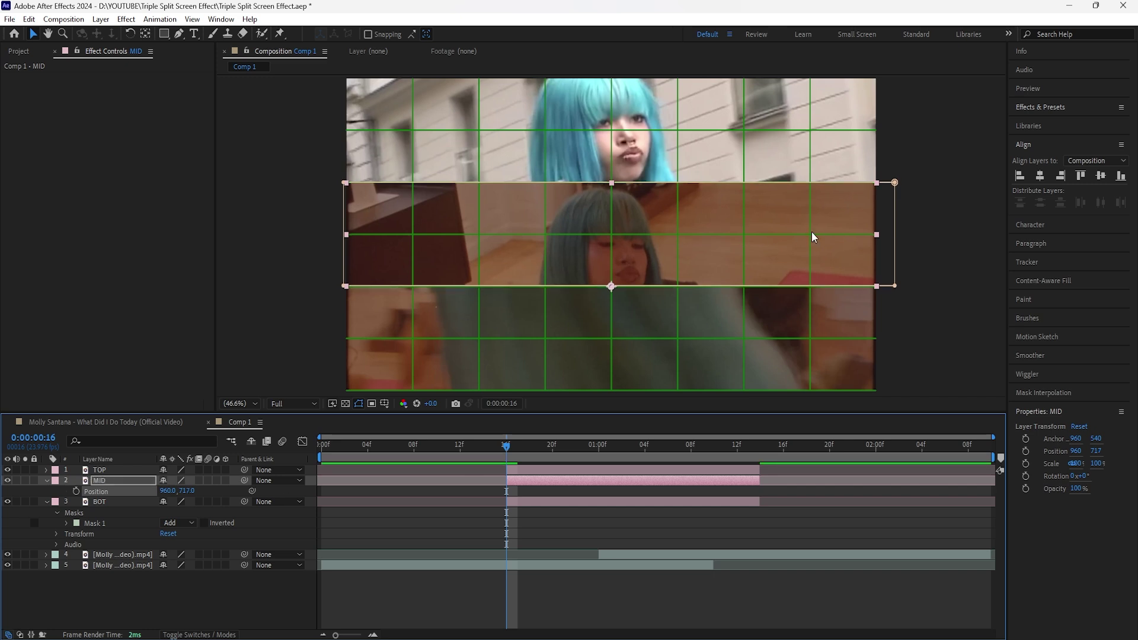
Move the BOT layer straight down by setting its Y position to 1077.
{"action": "left_click", "coordinate": [120, 502]}
{"action": "key", "text": "p"}
{"action": "left_click_drag", "start_coordinate": [186, 515], "coordinate": [477, 539]}
Preview the composition from the start to check the three-band split screen.
{"action": "left_click", "coordinate": [293, 570]}
{"action": "key", "text": "Home"}
{"action": "key", "text": "space"}
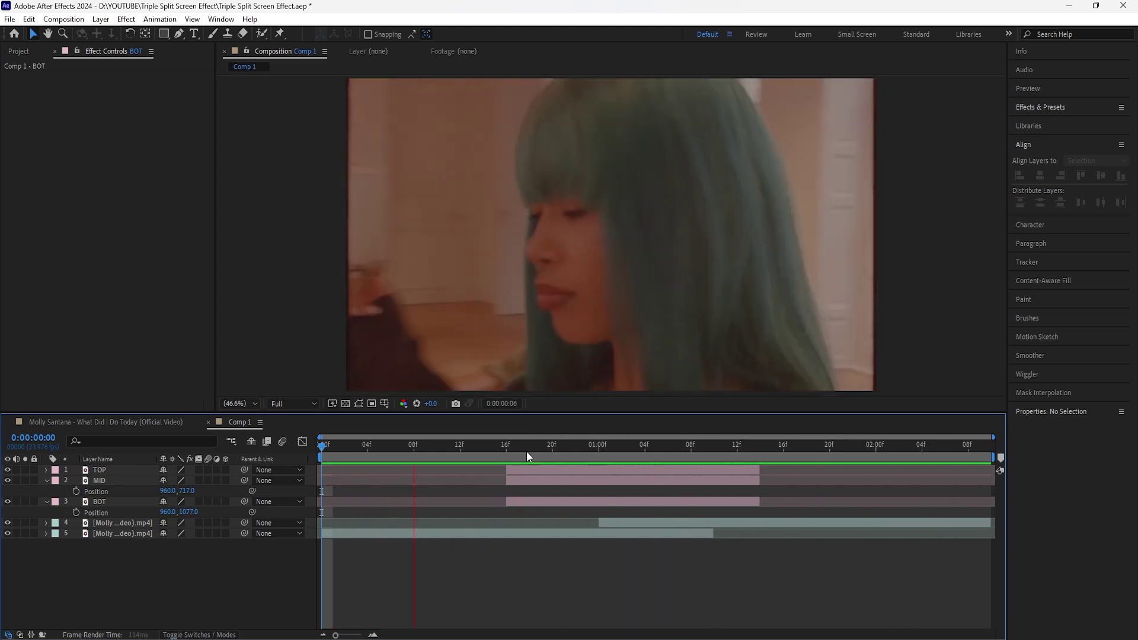
Delay the MID layer by two frames relative to TOP so it starts at 0:00:00:18.
{"action": "left_click", "coordinate": [571, 447]}
{"action": "left_click_drag", "start_coordinate": [571, 447], "coordinate": [503, 458]}
{"action": "left_click", "coordinate": [511, 470]}
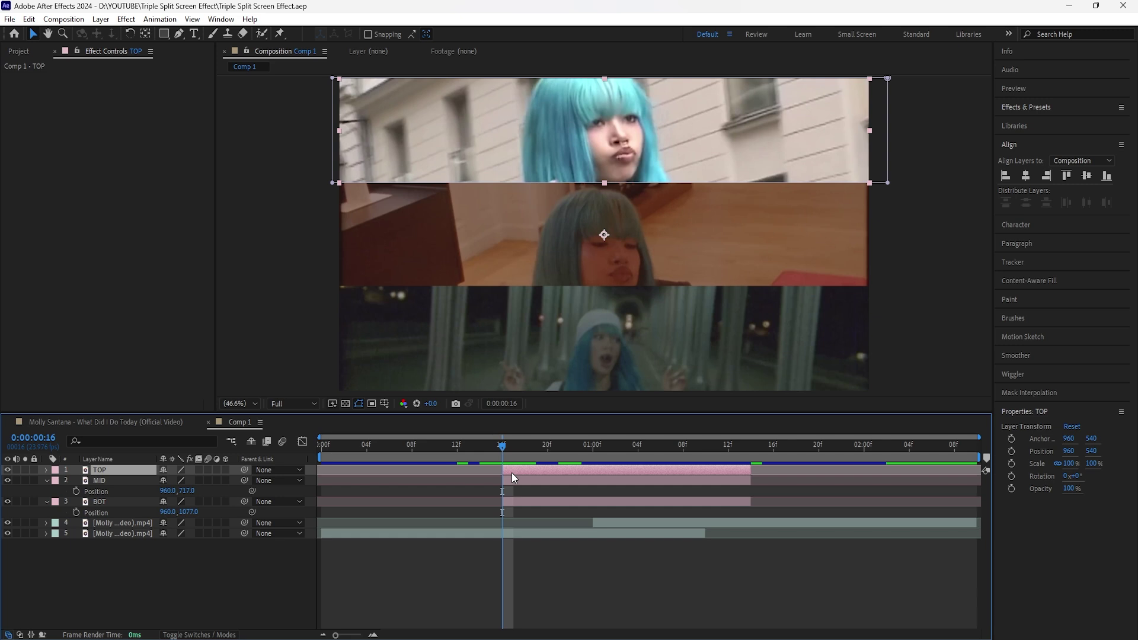
{"action": "key", "text": "Page_Down"}
{"action": "key", "text": "Page_Down"}
{"action": "left_click_drag", "start_coordinate": [513, 478], "coordinate": [538, 478]}
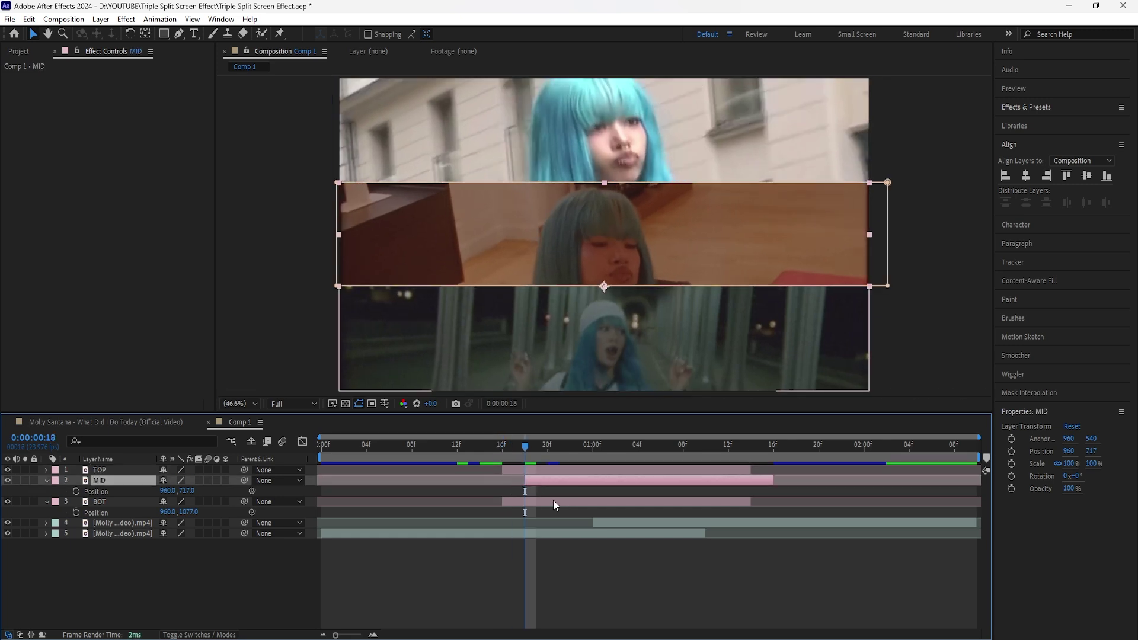
Delay the BOT layer to start at 0:00:00:20 and collapse the properties of MID and BOT.
{"action": "key", "text": "Page_Down"}
{"action": "key", "text": "Page_Down"}
{"action": "left_click_drag", "start_coordinate": [514, 503], "coordinate": [557, 503]}
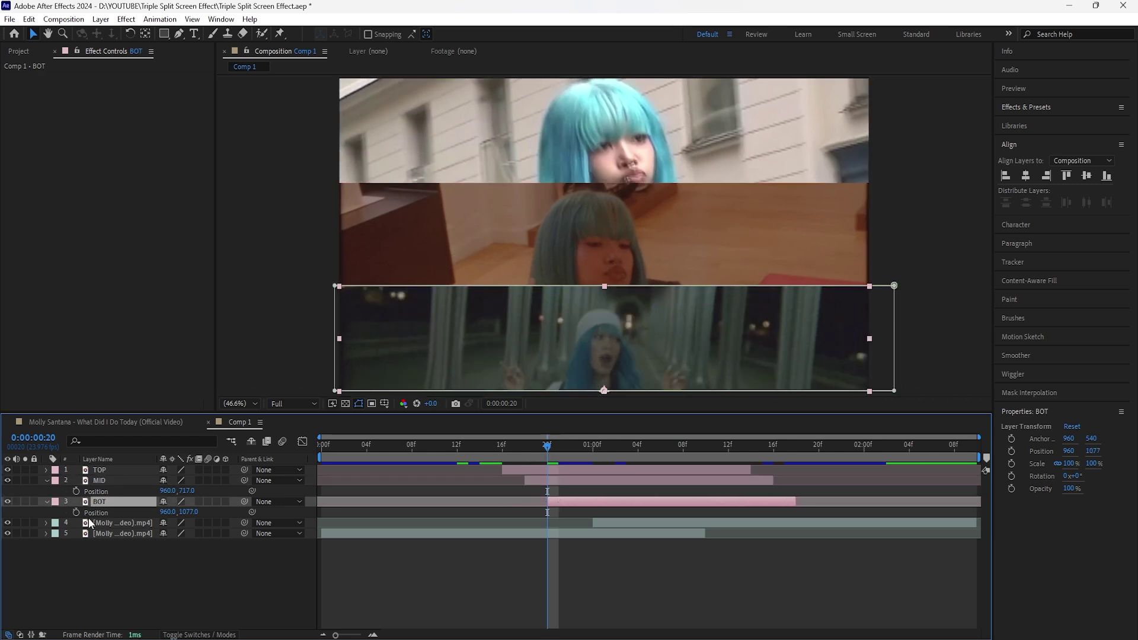
{"action": "left_click", "coordinate": [46, 480]}
{"action": "left_click", "coordinate": [47, 491]}
Apply the Tint effect to the TOP layer and map white to light green, BDFFB6.
{"action": "left_click_drag", "start_coordinate": [546, 451], "coordinate": [501, 474]}
{"action": "left_click", "coordinate": [116, 471]}
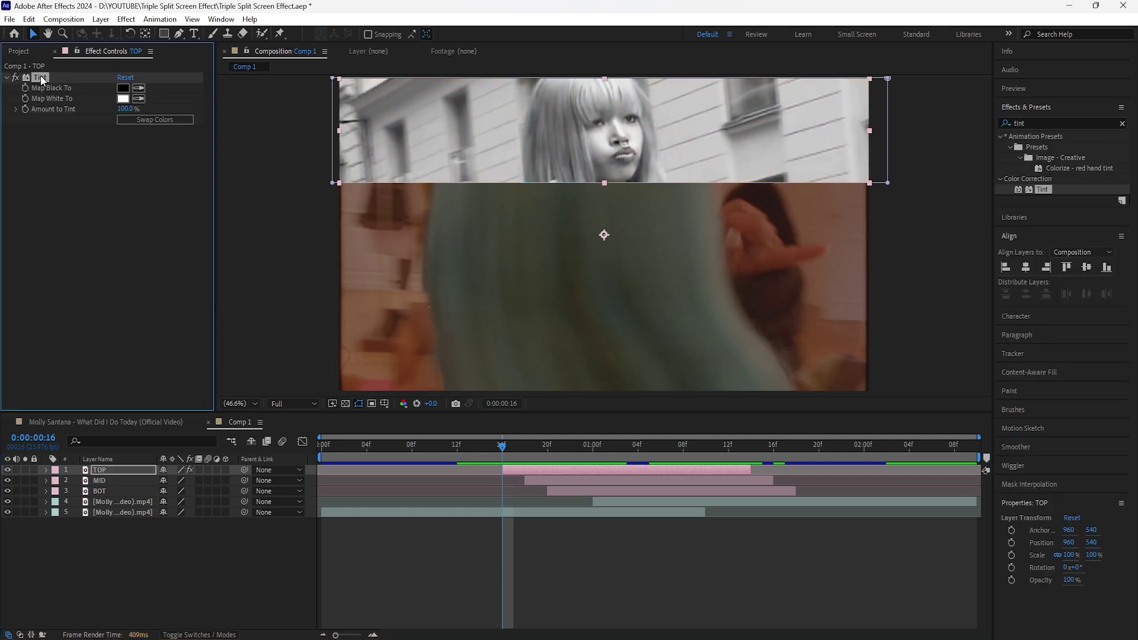
{"action": "left_click", "coordinate": [123, 99]}
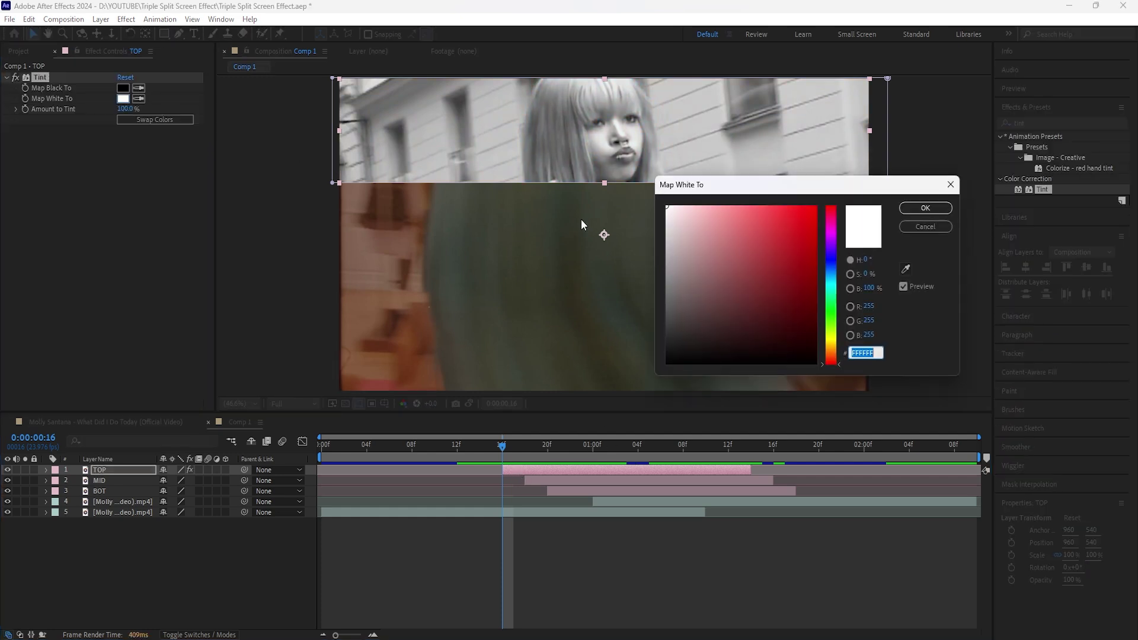
{"action": "left_click", "coordinate": [827, 314]}
{"action": "left_click", "coordinate": [705, 218]}
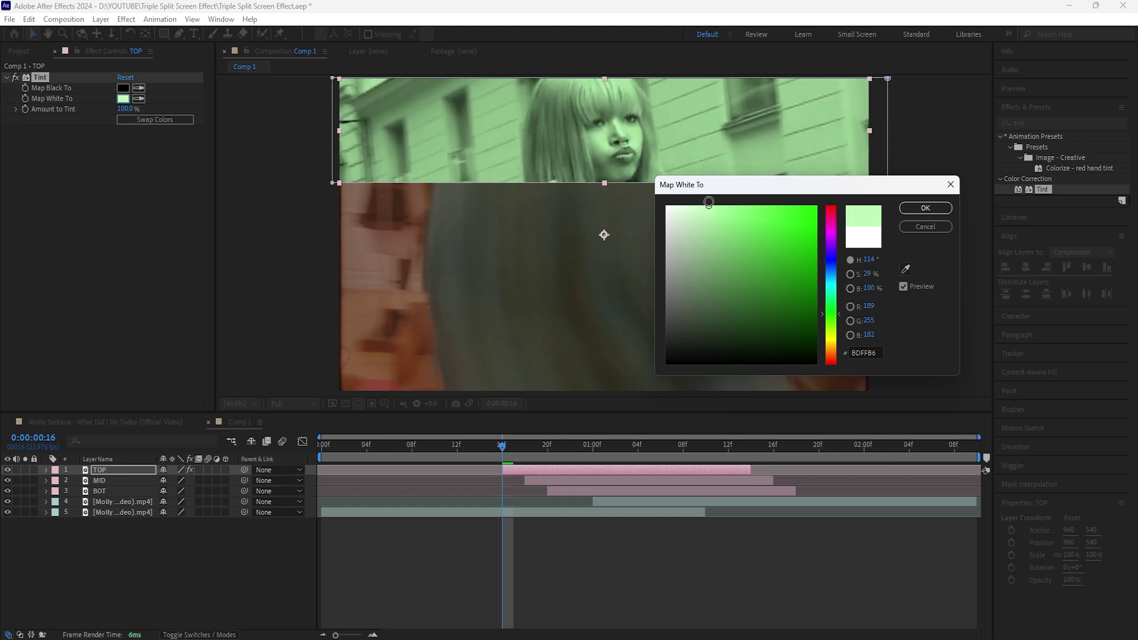
{"action": "left_click", "coordinate": [925, 208]}
Go to the start of MID at 0:00:00:18 and hide the layer 5 background clip.
{"action": "left_click_drag", "start_coordinate": [512, 451], "coordinate": [525, 451]}
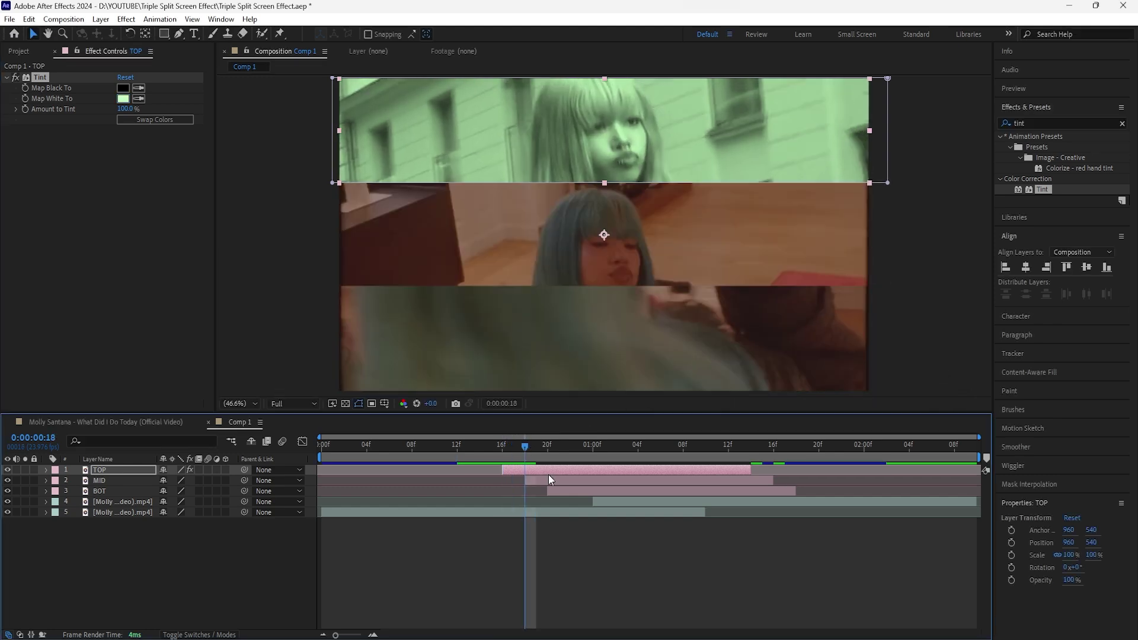
{"action": "left_click", "coordinate": [567, 482]}
{"action": "left_click", "coordinate": [118, 514]}
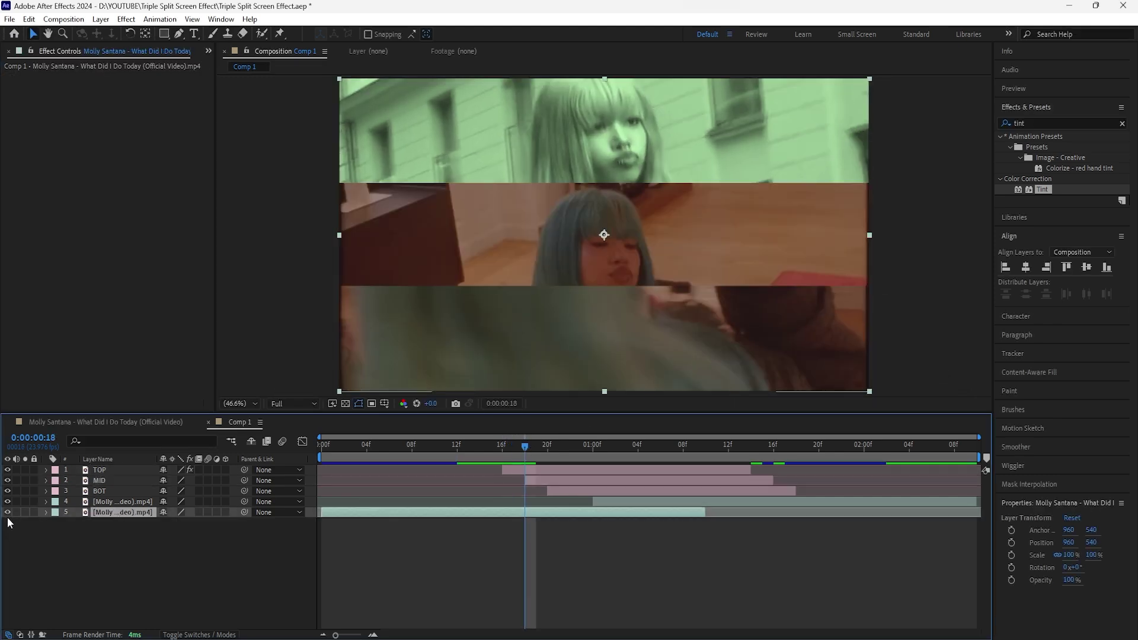
{"action": "left_click", "coordinate": [7, 513]}
Apply the Tint effect to the MID layer and map white to a light pink.
{"action": "left_click", "coordinate": [552, 483]}
{"action": "left_click_drag", "start_coordinate": [1041, 190], "coordinate": [122, 482]}
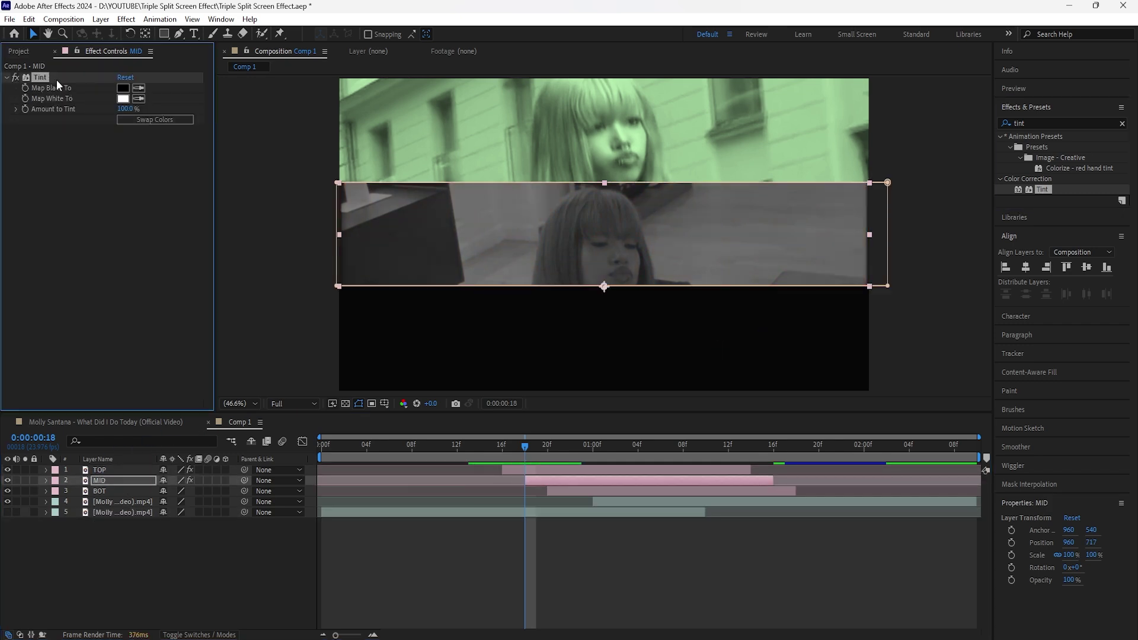
{"action": "left_click", "coordinate": [124, 98]}
{"action": "left_click_drag", "start_coordinate": [695, 207], "coordinate": [701, 201]}
{"action": "left_click", "coordinate": [925, 207]}
Apply the Tint effect to the BOT layer at 0:00:00:20 and map white to a pale yellow.
{"action": "left_click_drag", "start_coordinate": [524, 447], "coordinate": [547, 447]}
{"action": "left_click", "coordinate": [569, 491]}
{"action": "left_click", "coordinate": [571, 490]}
{"action": "left_click_drag", "start_coordinate": [1038, 190], "coordinate": [137, 491]}
{"action": "left_click", "coordinate": [123, 98]}
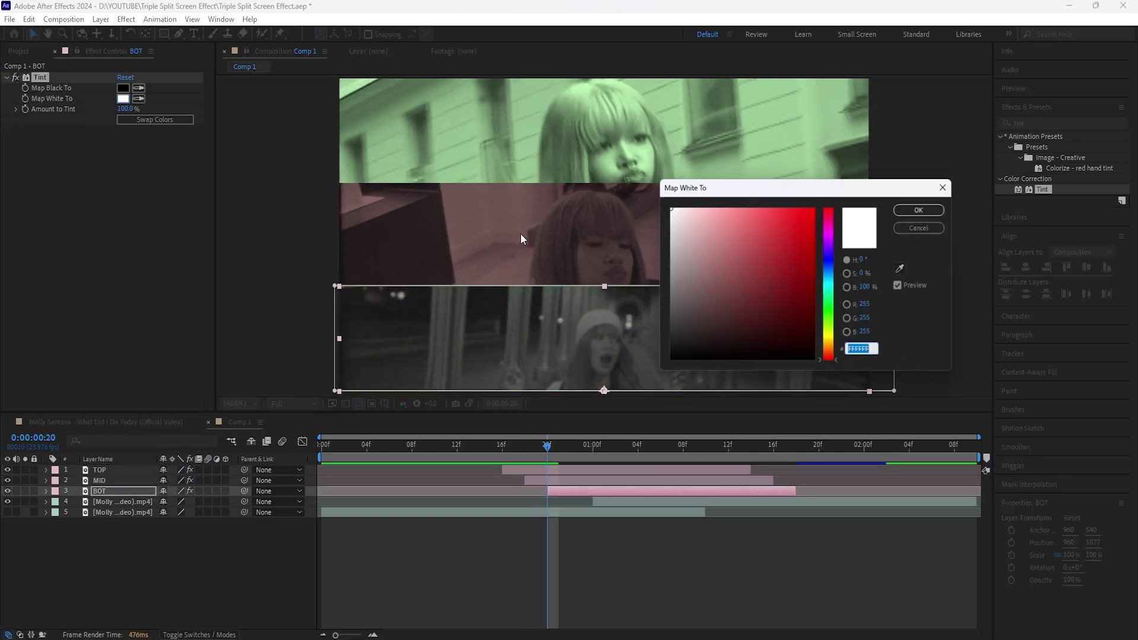
{"action": "left_click", "coordinate": [831, 342]}
{"action": "left_click", "coordinate": [727, 204]}
{"action": "left_click", "coordinate": [925, 208]}
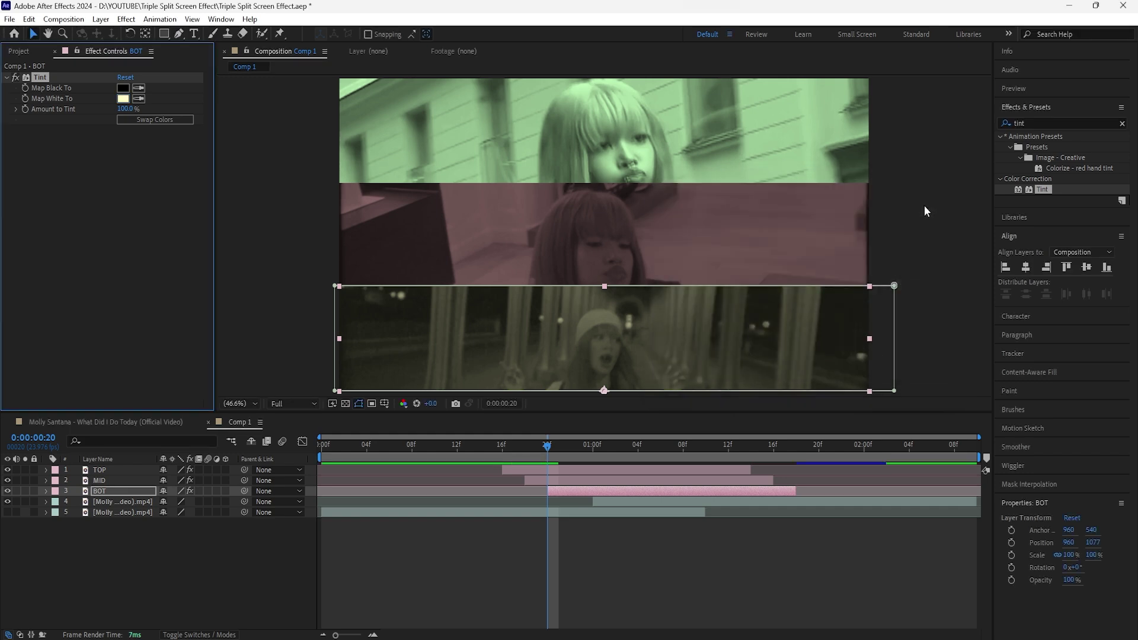
Show the layer 5 background clip, apply Motion Tile to TOP at 0:00:00:16 and keyframe its Tile Center at 2076, 540.
{"action": "left_click", "coordinate": [7, 512]}
{"action": "left_click_drag", "start_coordinate": [474, 446], "coordinate": [495, 496]}
{"action": "left_click", "coordinate": [505, 469]}
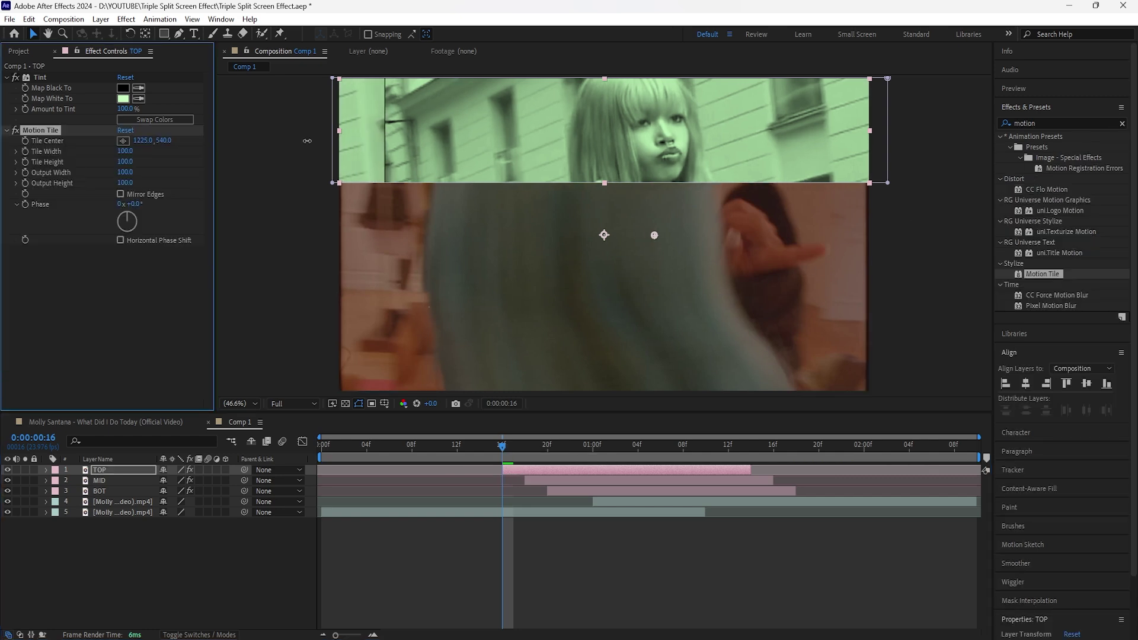
{"action": "left_click_drag", "start_coordinate": [134, 143], "coordinate": [84, 147]}
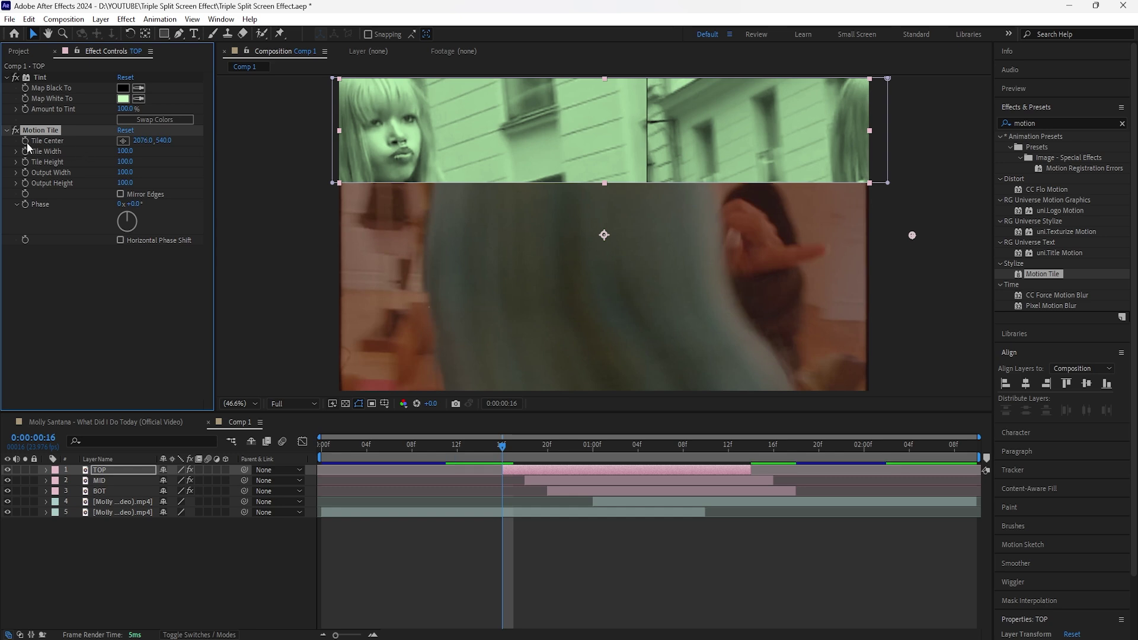
{"action": "left_click", "coordinate": [127, 468]}
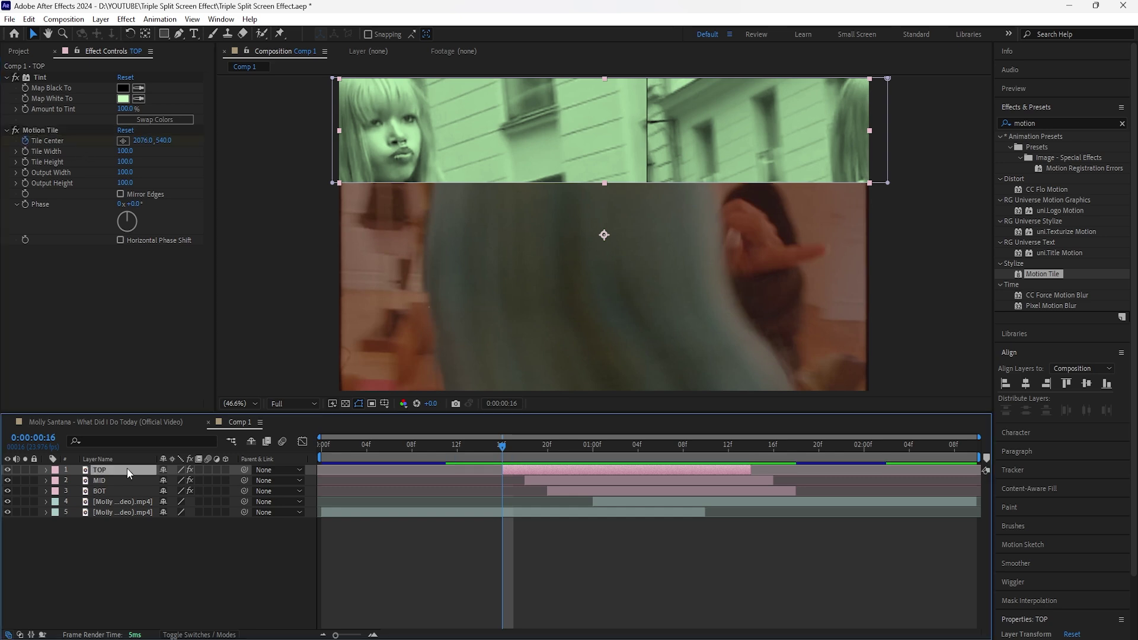
{"action": "key", "text": "u"}
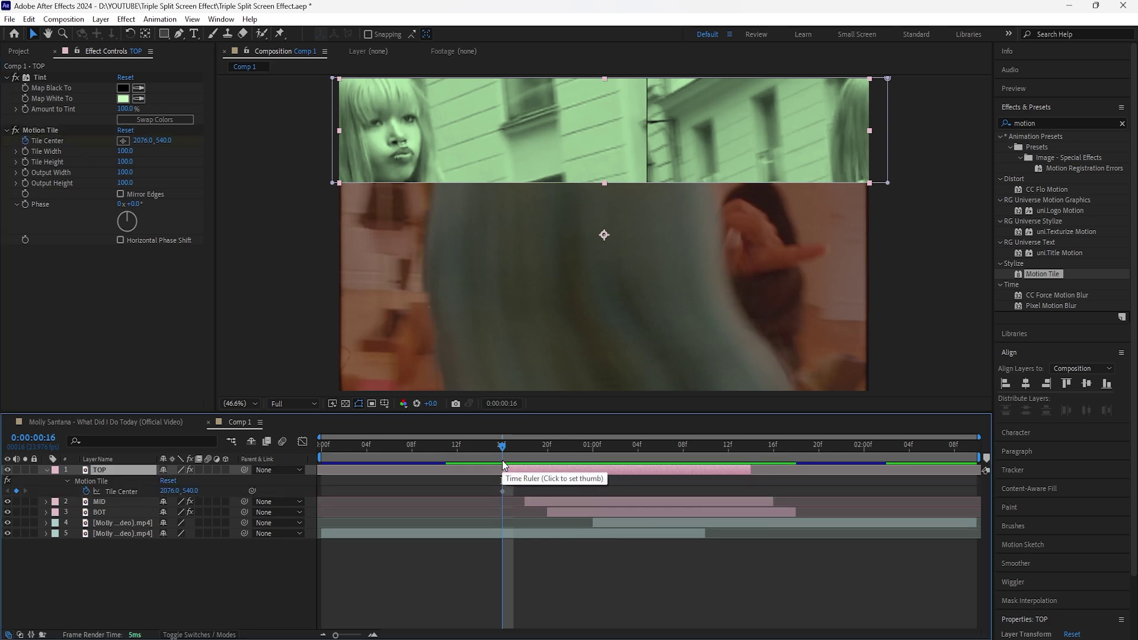
Keyframe TOP's Tile Center X at 960 at 0:00:00:20, four frames after the first keyframe.
{"action": "key", "text": "Page_Down"}
{"action": "key", "text": "Page_Down"}
{"action": "key", "text": "Page_Down"}
{"action": "key", "text": "Page_Down"}
{"action": "left_click", "coordinate": [146, 141]}
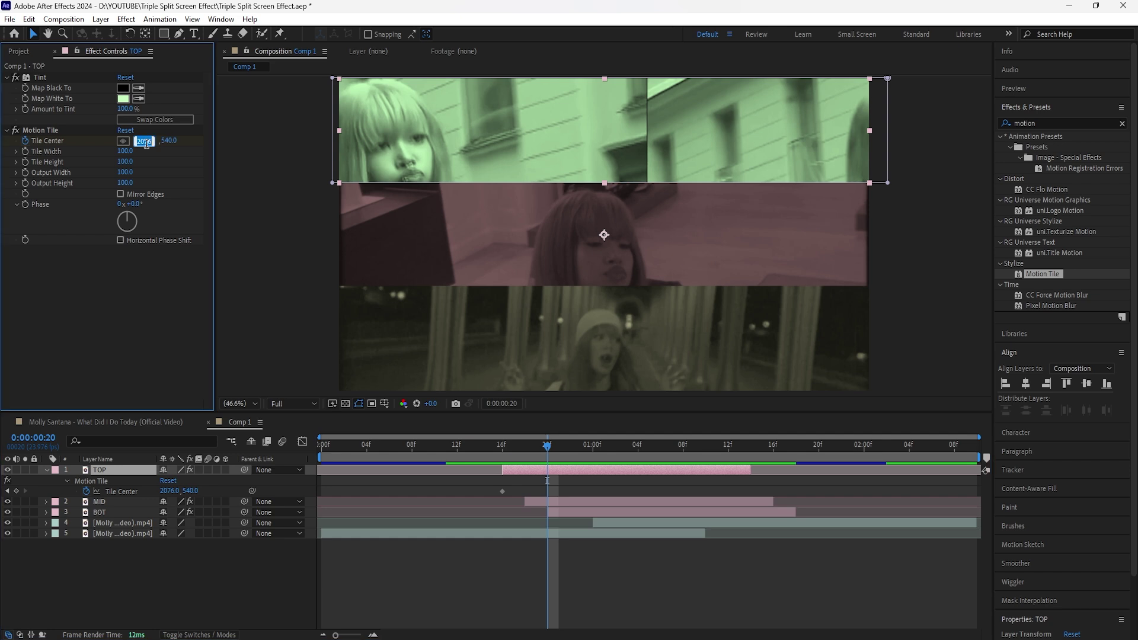
{"action": "type", "text": "960"}
{"action": "key", "text": "Return"}
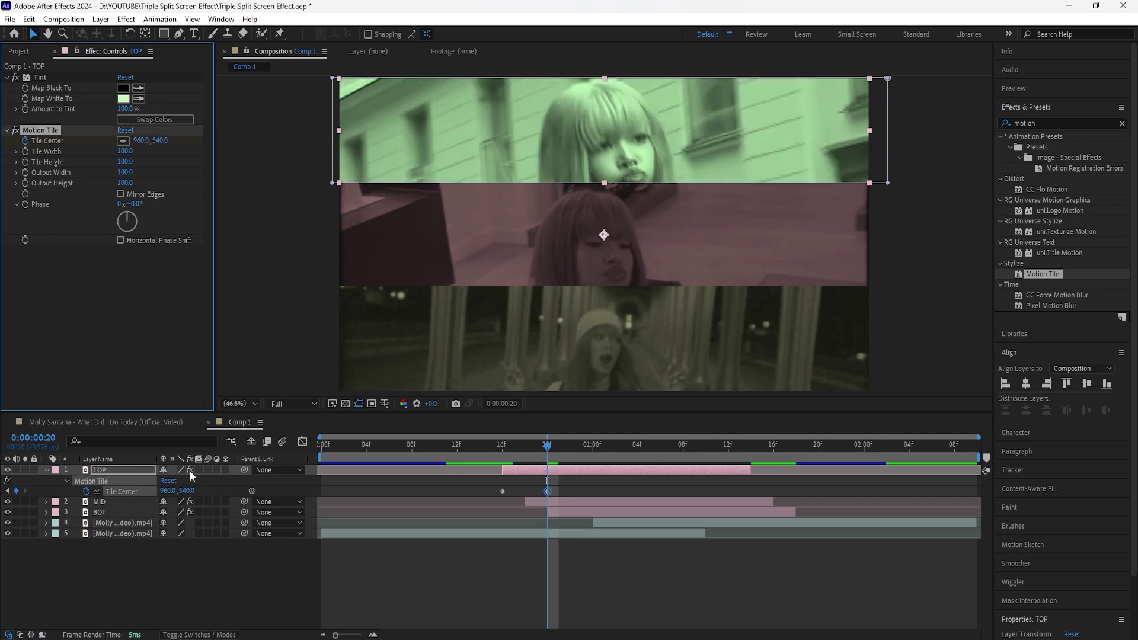
Enable motion blur on the TOP, MID and BOT layers.
{"action": "left_click", "coordinate": [208, 471]}
{"action": "left_click", "coordinate": [125, 502]}
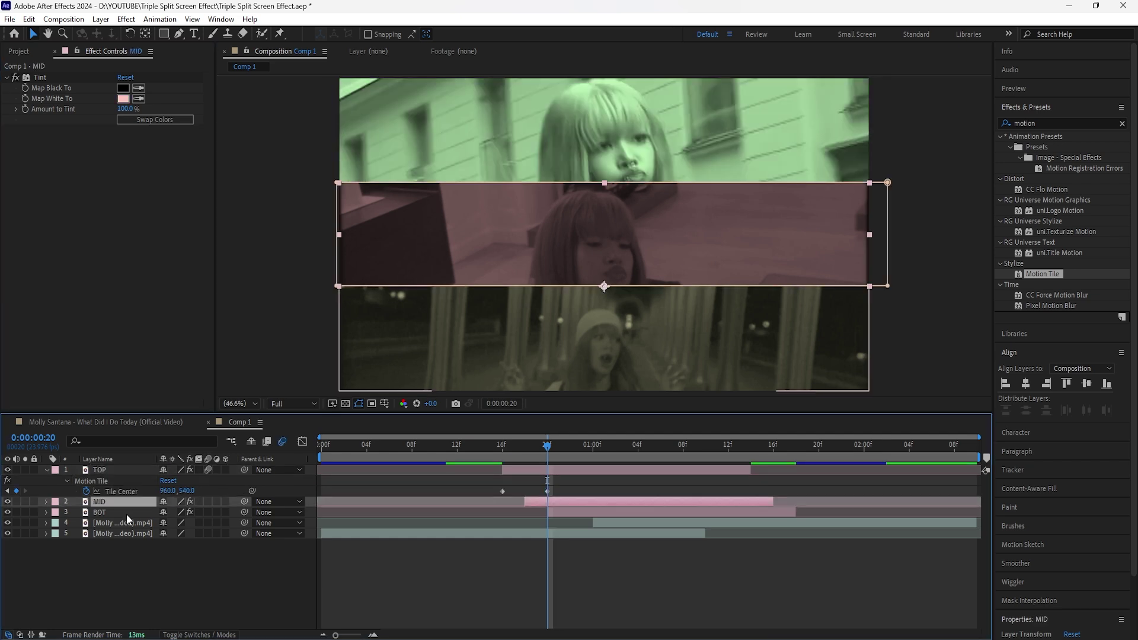
{"action": "left_click", "coordinate": [126, 513], "text": "shift"}
{"action": "left_click", "coordinate": [208, 511]}
Ease both of TOP's Tile Center keyframes and copy the Motion Tile animation to the start of MID and of BOT.
{"action": "key", "text": "Page_Up"}
{"action": "key", "text": "Page_Up"}
{"action": "key", "text": "Page_Up"}
{"action": "key", "text": "Page_Up"}
{"action": "left_click_drag", "start_coordinate": [553, 485], "coordinate": [496, 494]}
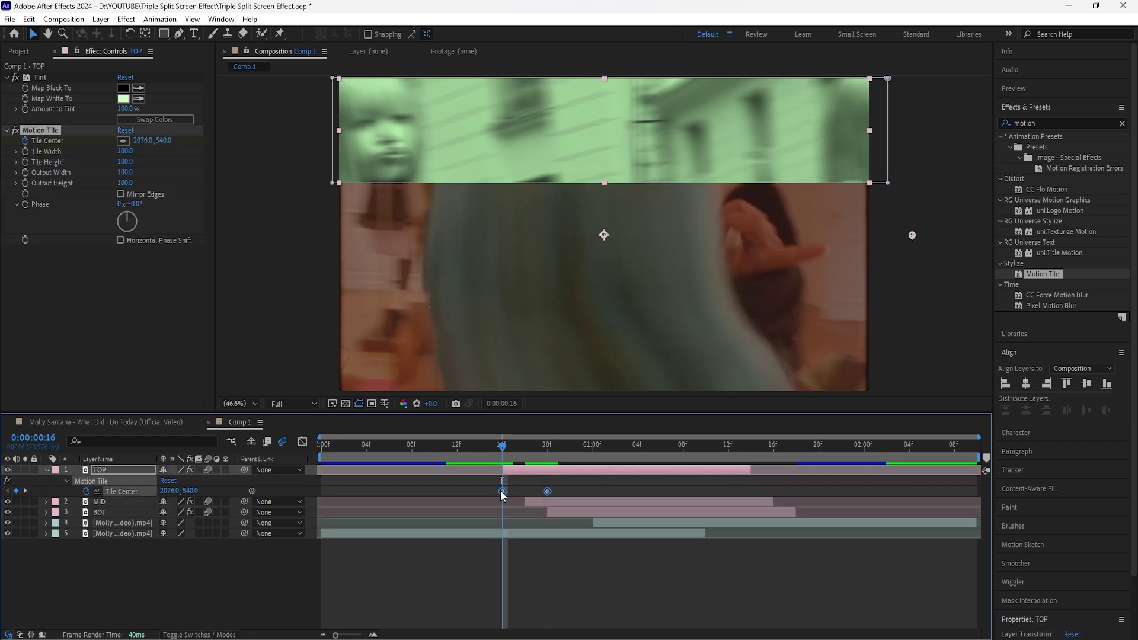
{"action": "left_click", "coordinate": [130, 504]}
{"action": "key", "text": "i"}
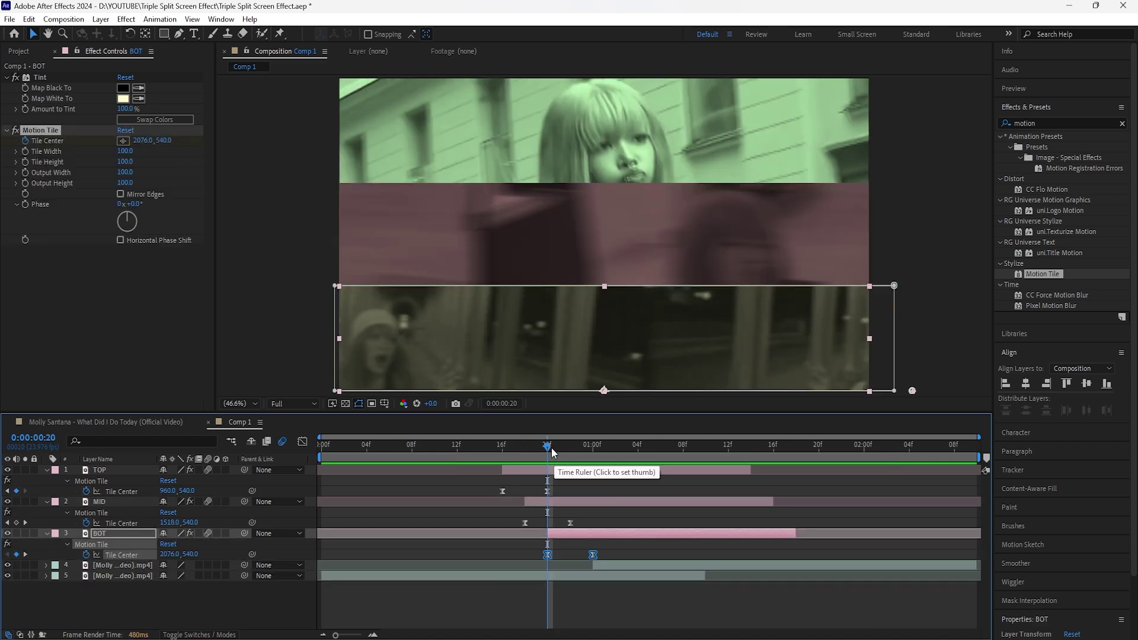
Play back and scrub through the staggered sliding entrance of the three strips.
{"action": "left_click_drag", "start_coordinate": [550, 448], "coordinate": [514, 460]}
{"action": "left_click", "coordinate": [560, 502]}
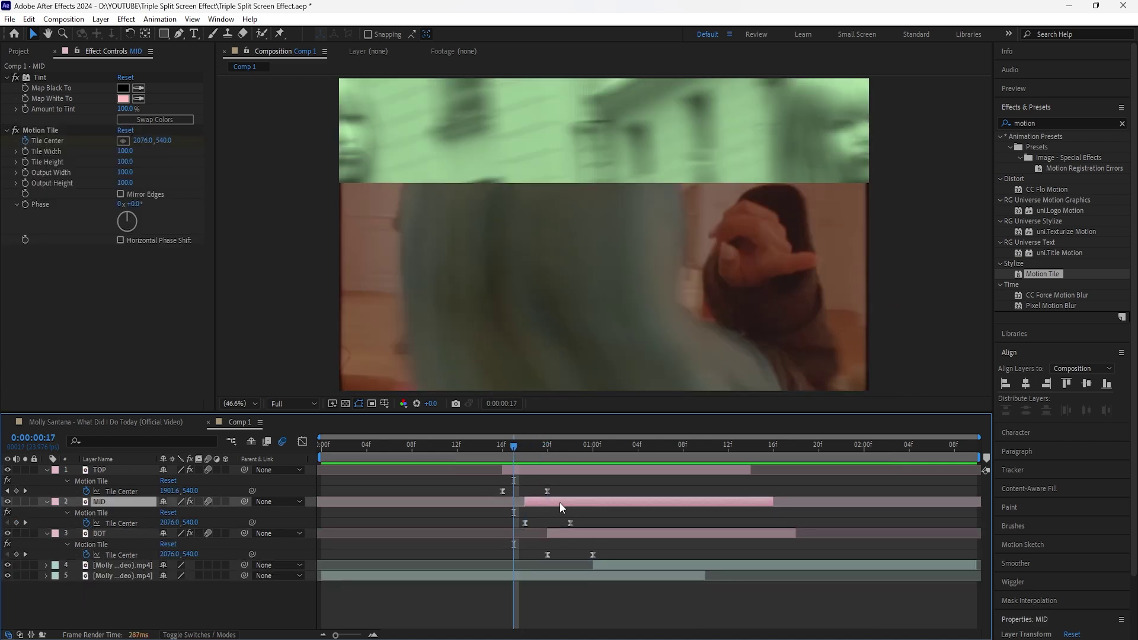
{"action": "left_click", "coordinate": [581, 537]}
{"action": "left_click", "coordinate": [435, 449]}
{"action": "key", "text": "space"}
{"action": "key", "text": "space"}
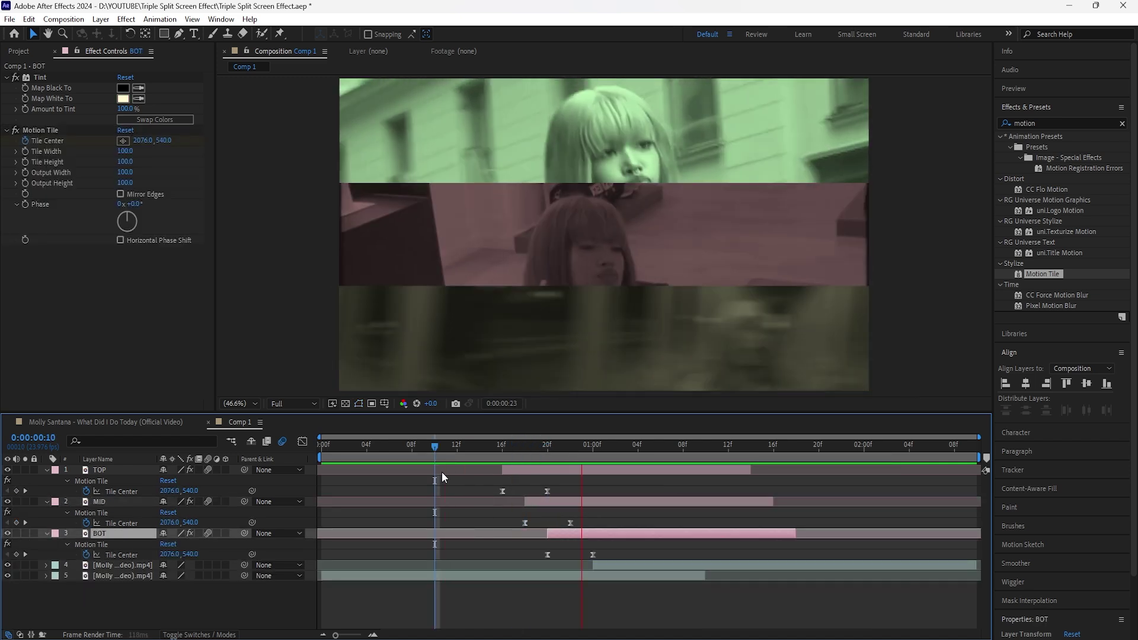
{"action": "left_click", "coordinate": [457, 445]}
{"action": "left_click_drag", "start_coordinate": [470, 466], "coordinate": [429, 503]}
{"action": "key", "text": "space"}
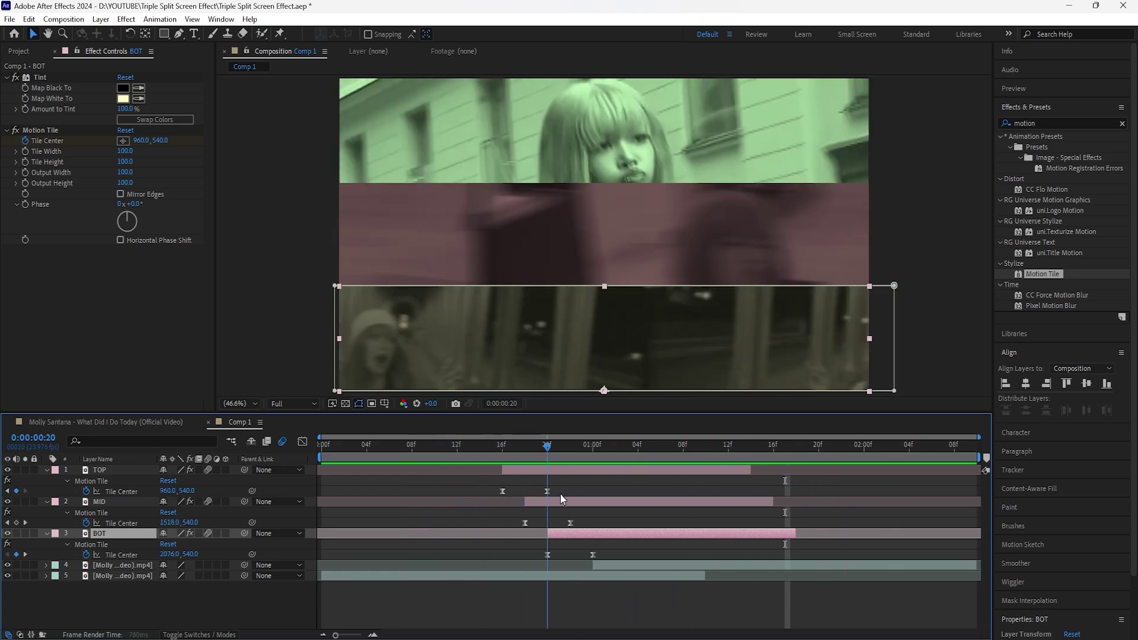
{"action": "key", "text": "space"}
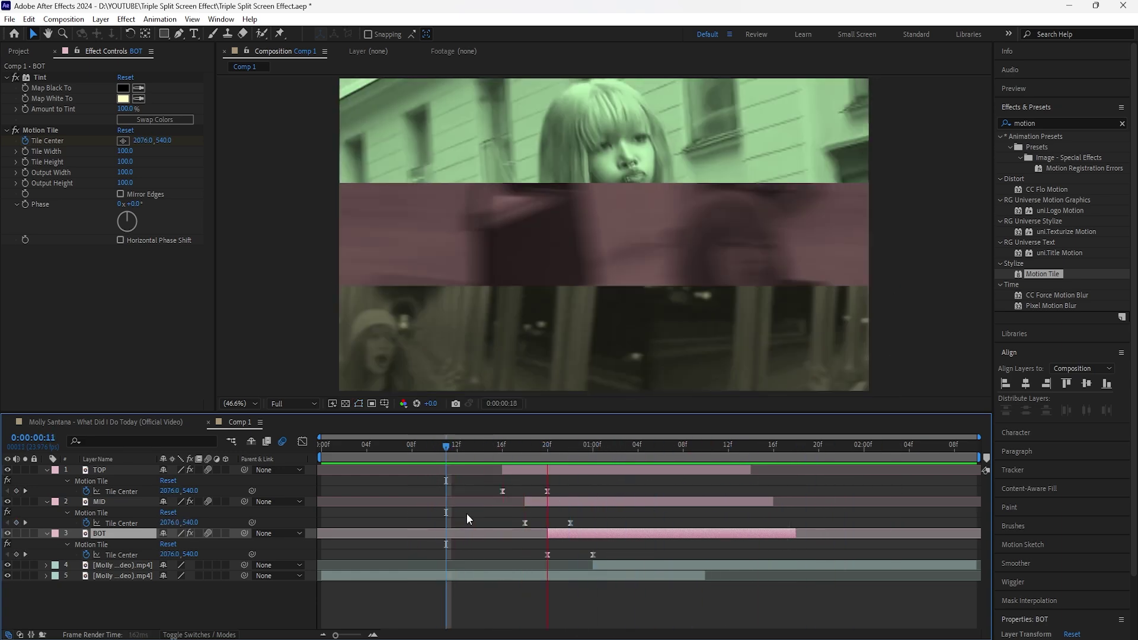
Apply Brightness & Contrast to the TOP layer and set both brightness and contrast to 15.
{"action": "left_click", "coordinate": [535, 453]}
{"action": "left_click_drag", "start_coordinate": [535, 453], "coordinate": [503, 482]}
{"action": "left_click", "coordinate": [581, 178]}
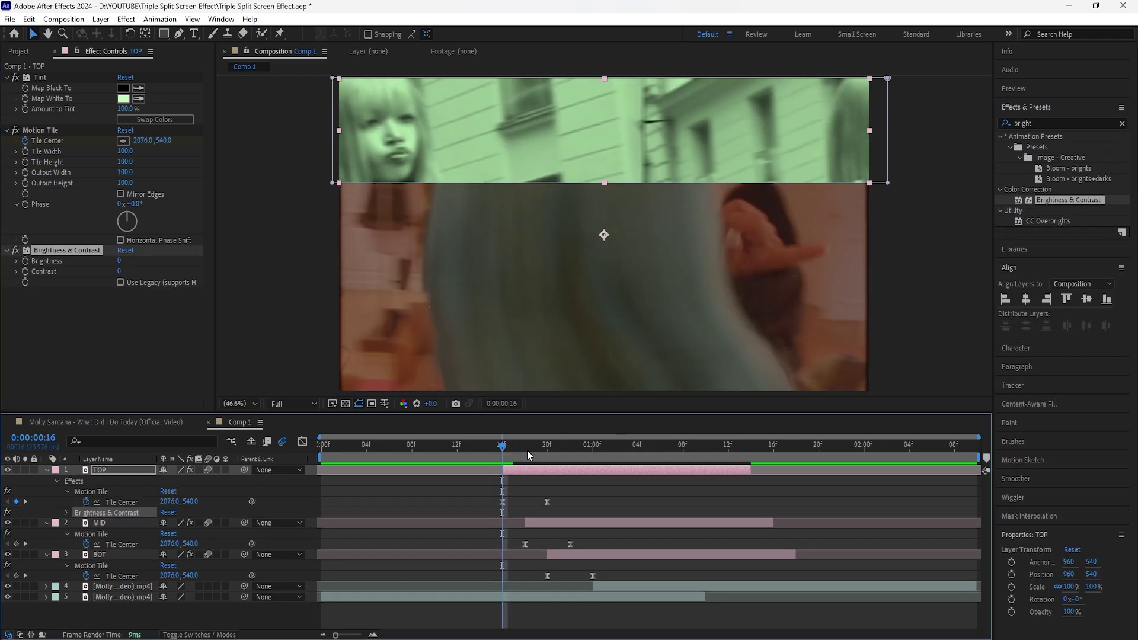
{"action": "left_click_drag", "start_coordinate": [528, 450], "coordinate": [570, 451]}
{"action": "left_click", "coordinate": [119, 261]}
{"action": "left_click_drag", "start_coordinate": [120, 262], "coordinate": [129, 271]}
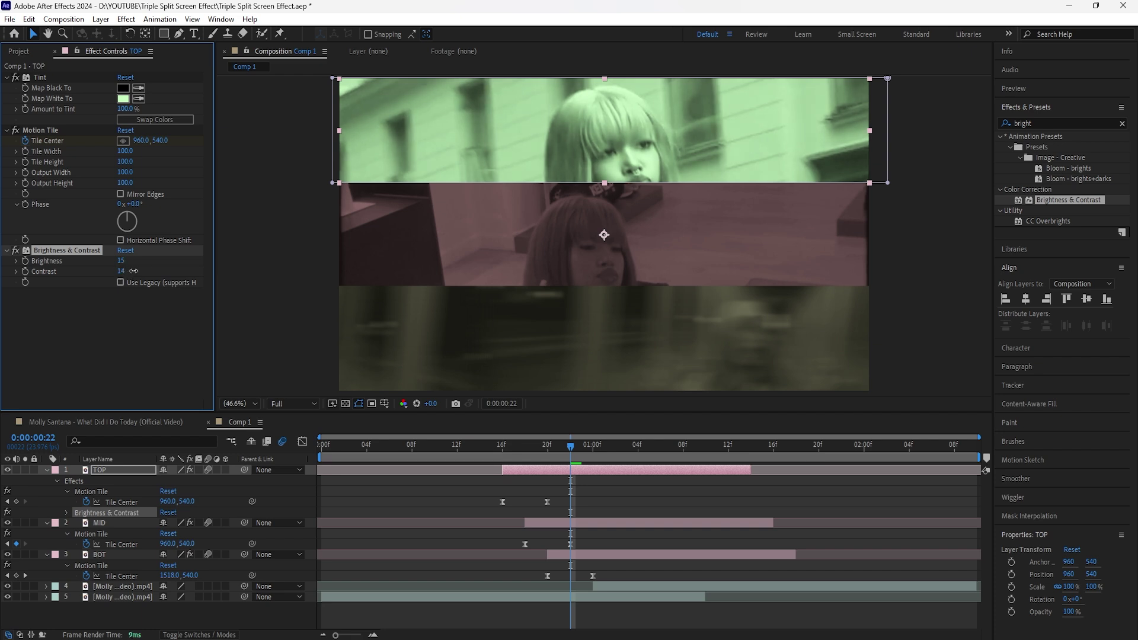
Apply Brightness & Contrast to the MID layer with brightness 60 and contrast 25.
{"action": "left_click", "coordinate": [108, 523]}
{"action": "left_click_drag", "start_coordinate": [1088, 201], "coordinate": [133, 524]}
{"action": "left_click_drag", "start_coordinate": [119, 261], "coordinate": [128, 261]}
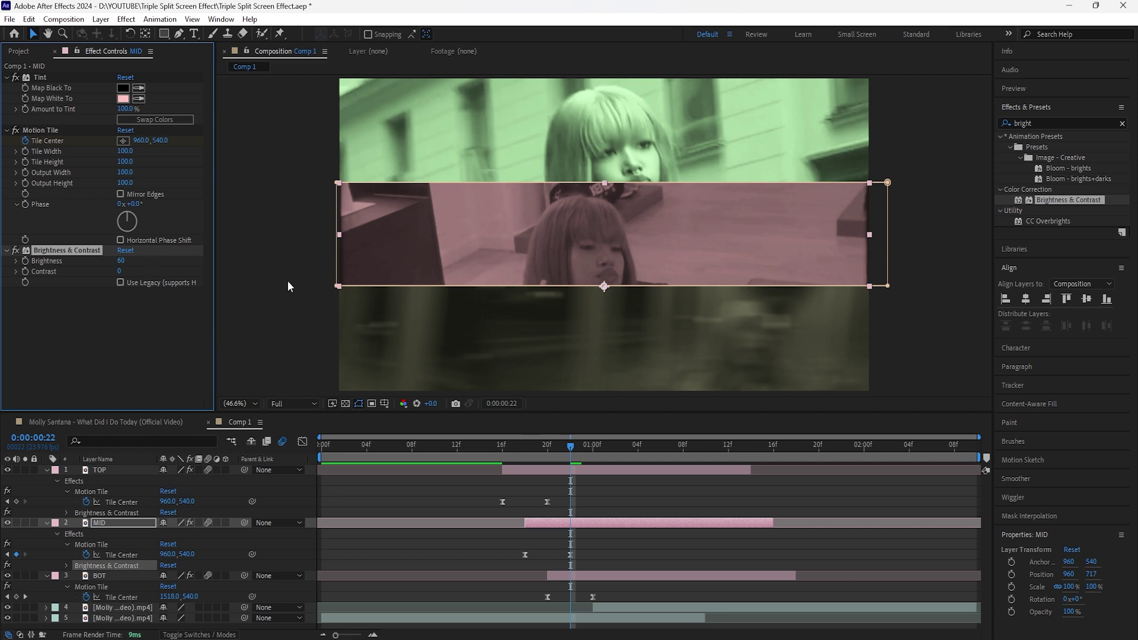
{"action": "left_click_drag", "start_coordinate": [119, 271], "coordinate": [138, 274]}
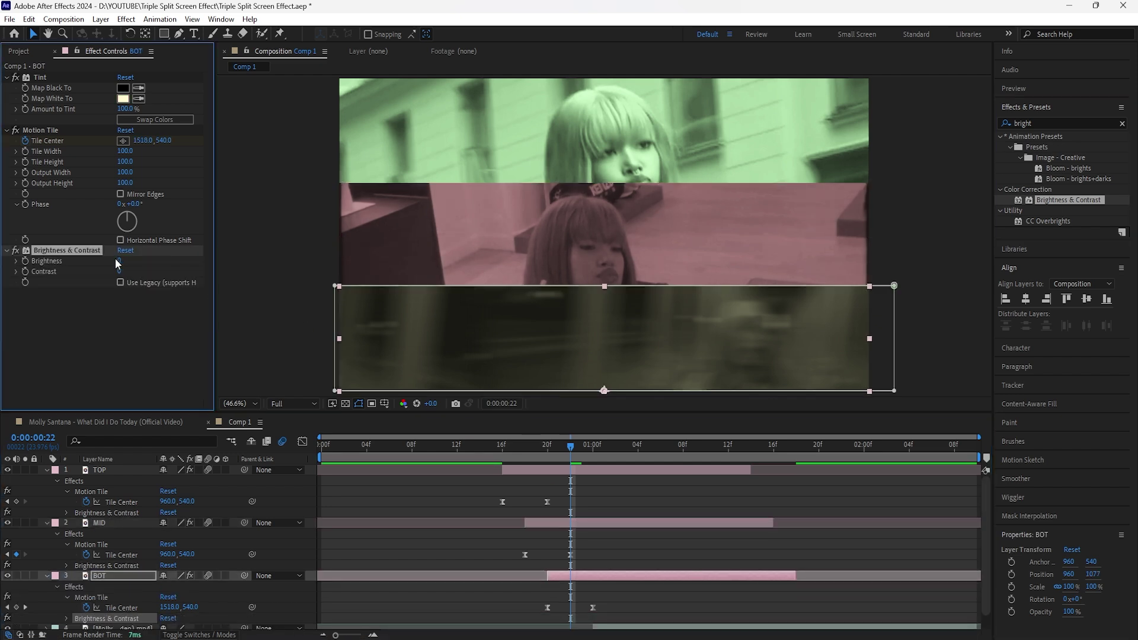
Apply Brightness & Contrast to the BOT layer and set its brightness to 50.
{"action": "left_click_drag", "start_coordinate": [118, 260], "coordinate": [146, 261]}
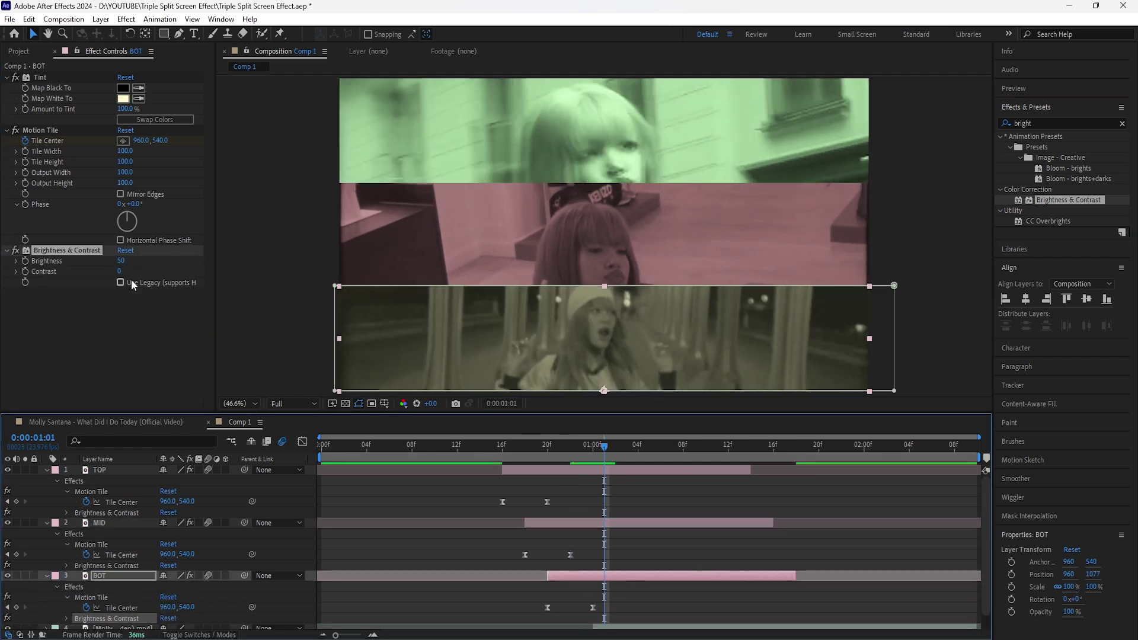
{"action": "left_click", "coordinate": [132, 575]}
{"action": "left_click", "coordinate": [137, 521]}
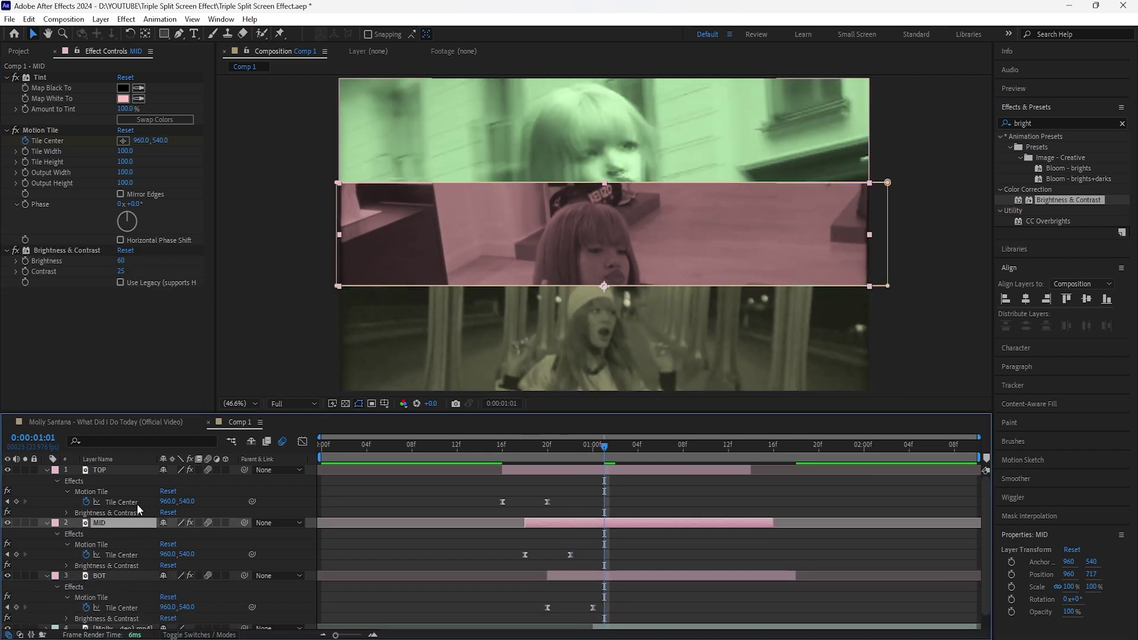
Pre-compose the TOP, MID and BOT layers into a new composition named split screen.
{"action": "left_click", "coordinate": [135, 470]}
{"action": "left_click_drag", "start_coordinate": [606, 450], "coordinate": [592, 481]}
{"action": "left_click", "coordinate": [100, 578], "text": "shift"}
{"action": "left_click", "coordinate": [47, 470]}
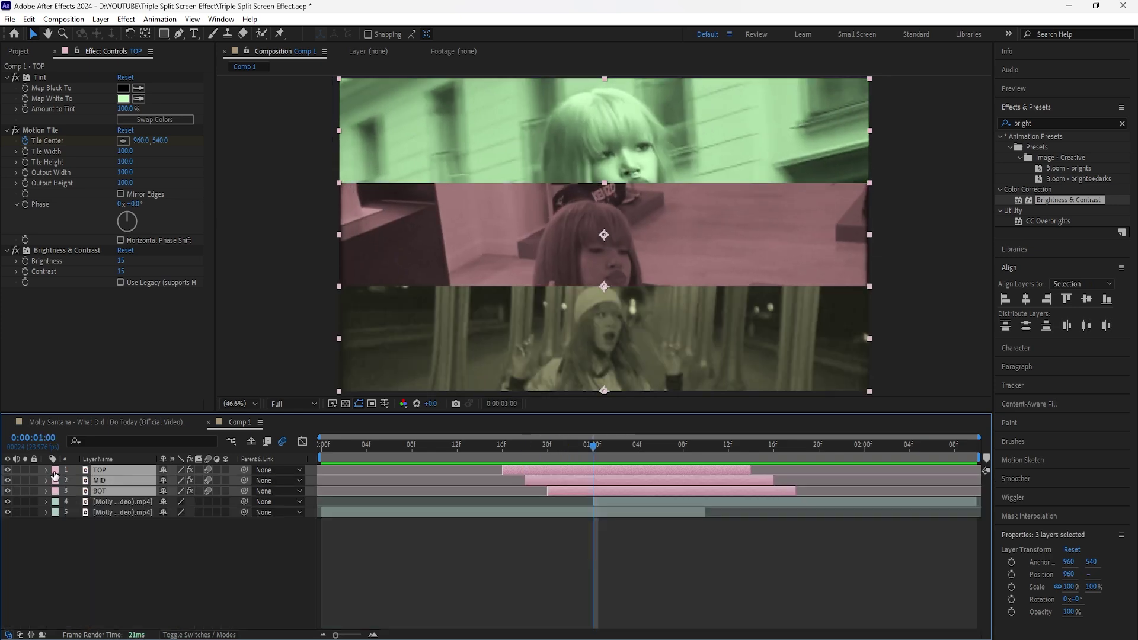
{"action": "right_click", "coordinate": [135, 471]}
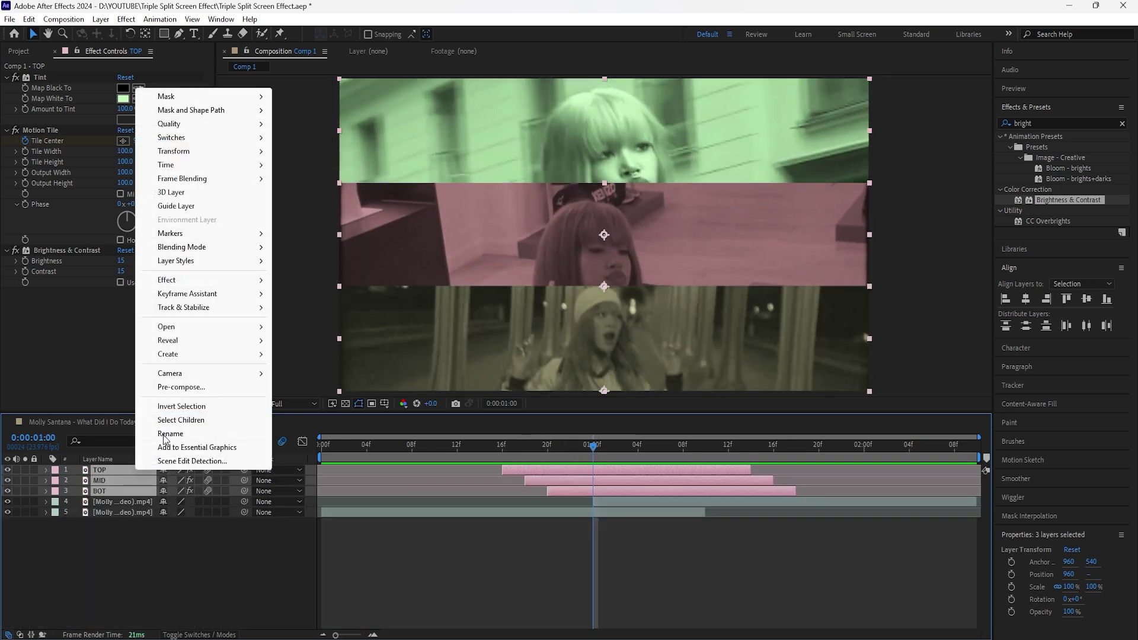
{"action": "left_click", "coordinate": [221, 389]}
{"action": "type", "text": "split screen"}
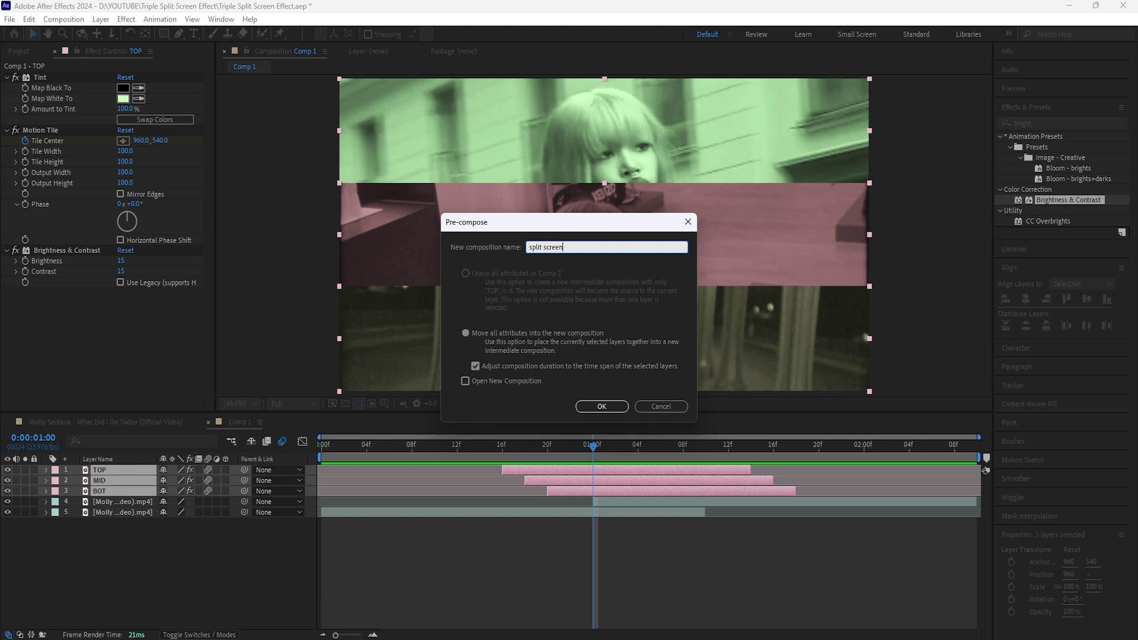
{"action": "key", "text": "Return"}
Preview the main composition with the split screen precomp between the two full-frame clips.
{"action": "left_click_drag", "start_coordinate": [591, 443], "coordinate": [502, 466]}
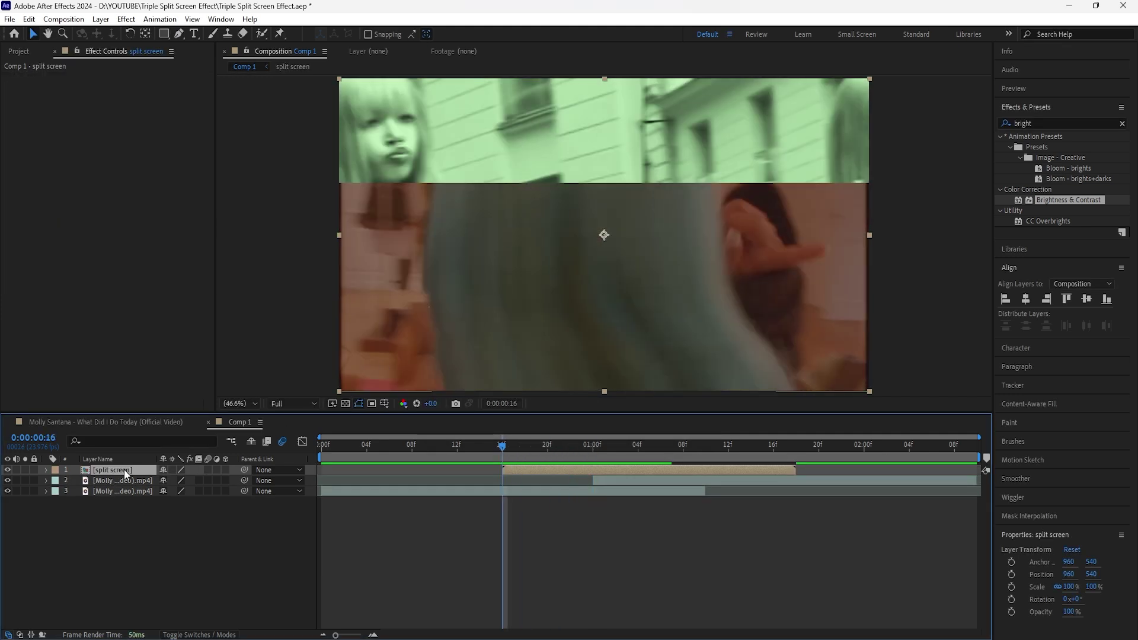
{"action": "key", "text": "space"}
{"action": "left_click", "coordinate": [347, 489]}
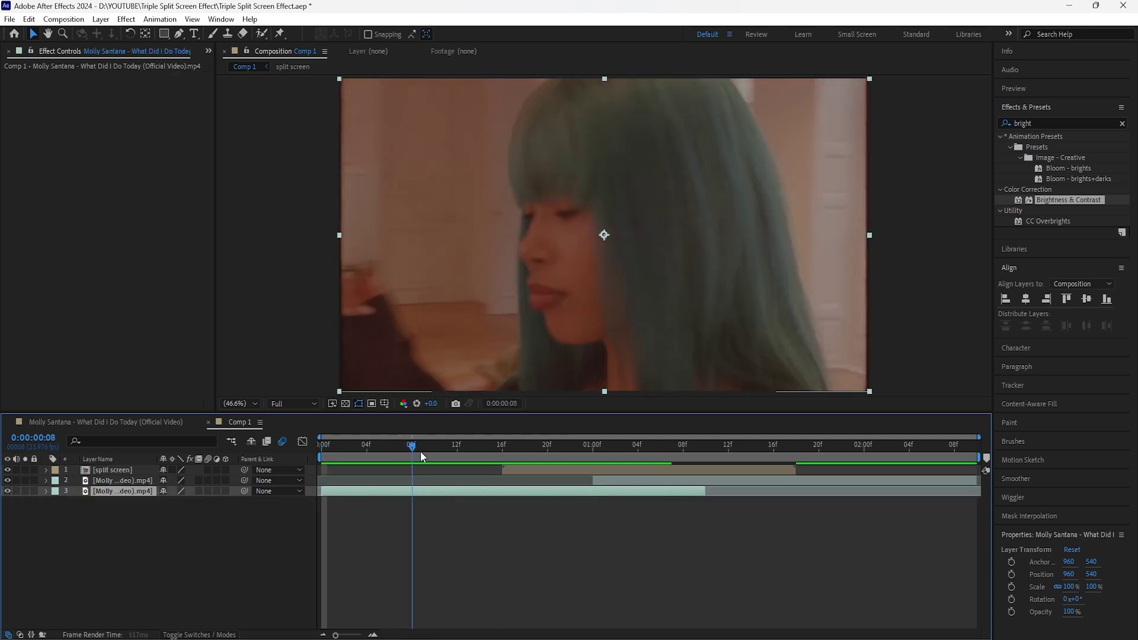
{"action": "key", "text": "space"}
Add an adjustment layer above split screen and trim it to run from 0:00:00:16 to about 0:00:00:21.
{"action": "left_click_drag", "start_coordinate": [510, 454], "coordinate": [502, 475]}
{"action": "left_click", "coordinate": [507, 471]}
{"action": "right_click", "coordinate": [229, 516]}
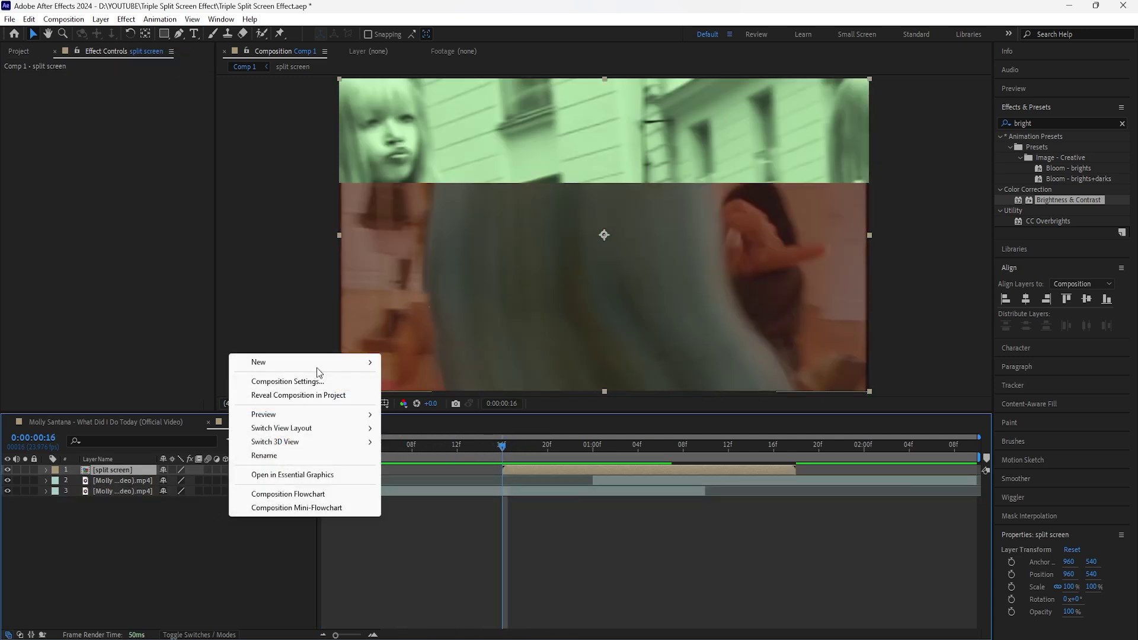
{"action": "mouse_move", "coordinate": [338, 364]}
{"action": "left_click", "coordinate": [431, 478]}
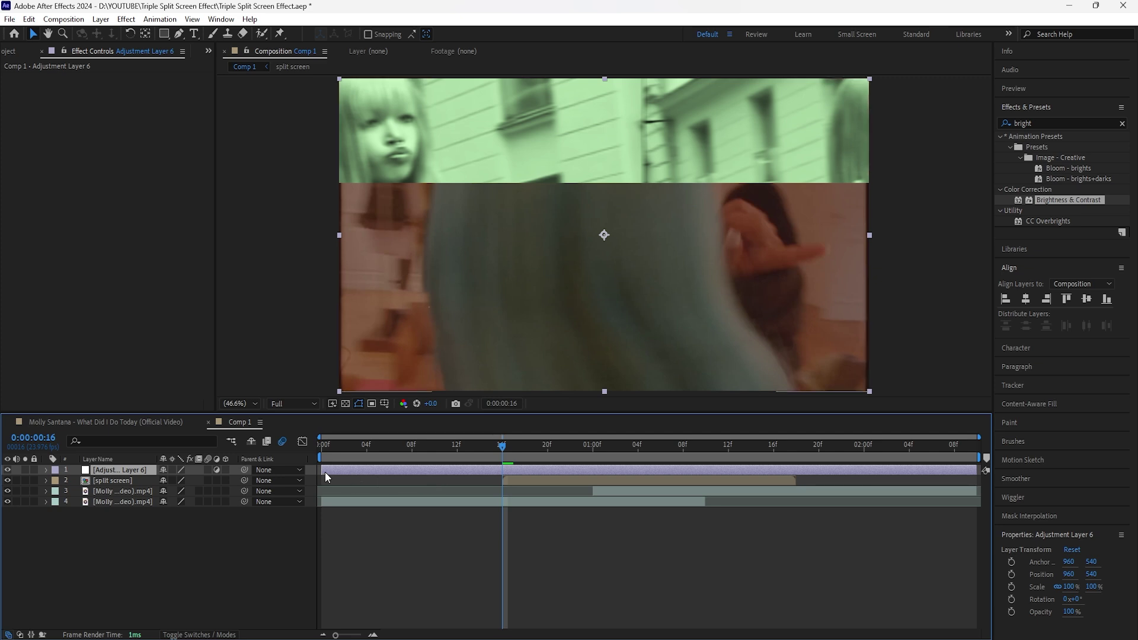
{"action": "left_click_drag", "start_coordinate": [351, 474], "coordinate": [503, 472]}
{"action": "left_click_drag", "start_coordinate": [558, 454], "coordinate": [501, 471]}
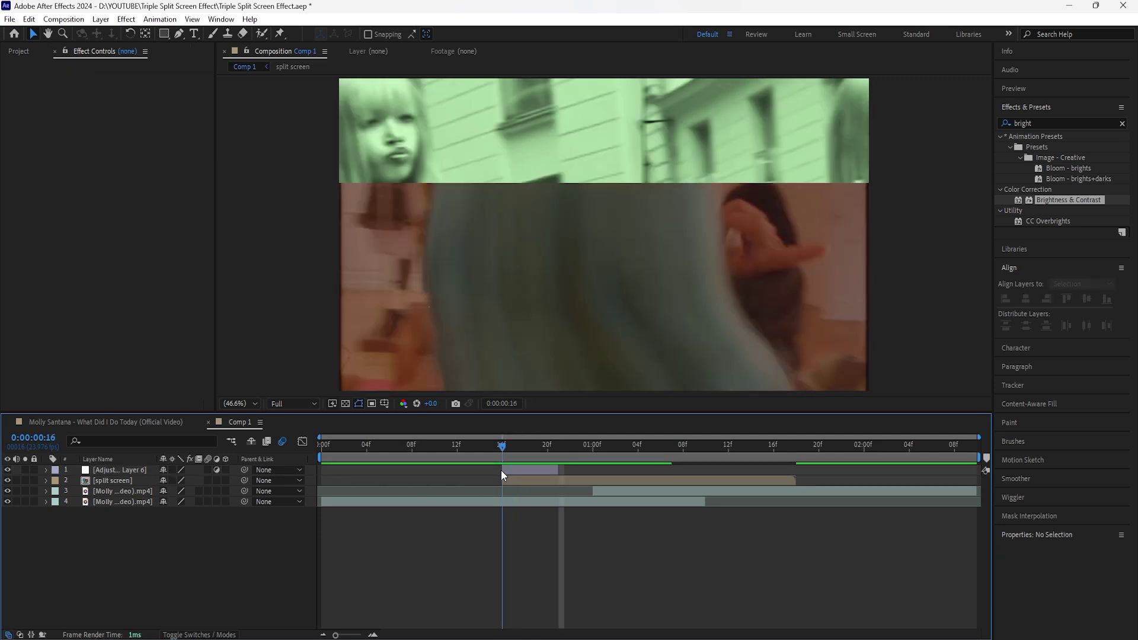
{"action": "left_click", "coordinate": [520, 480]}
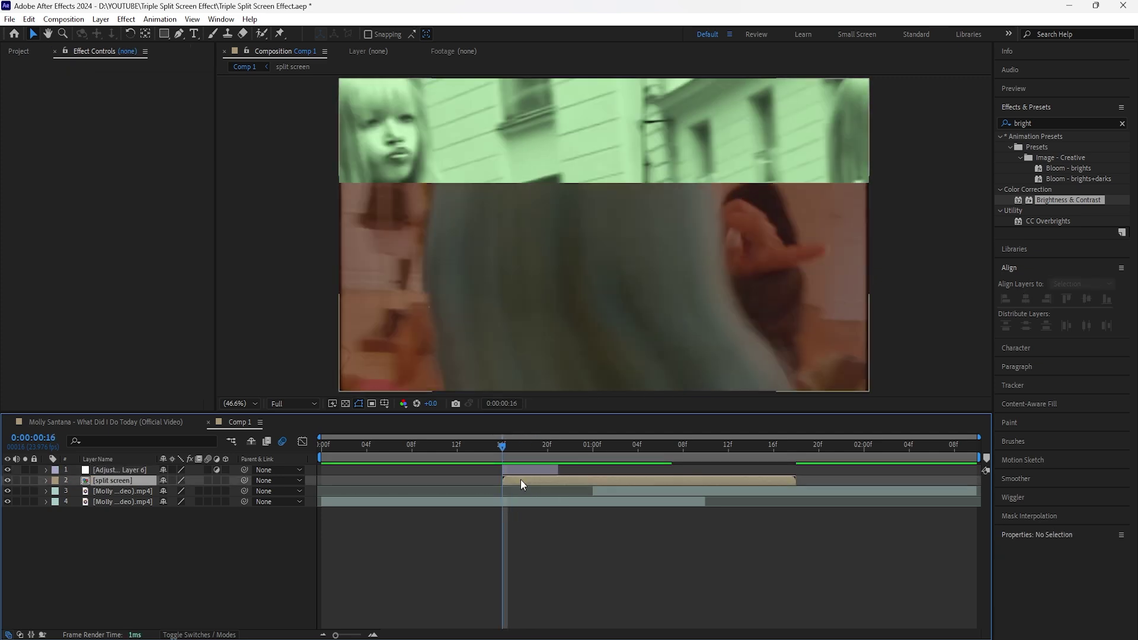
Apply Exposure to the adjustment layer and animate it with eased keyframes from 0.00 at 0:00:00:16 to 5.00 at 0:00:00:21.
{"action": "left_click", "coordinate": [508, 472]}
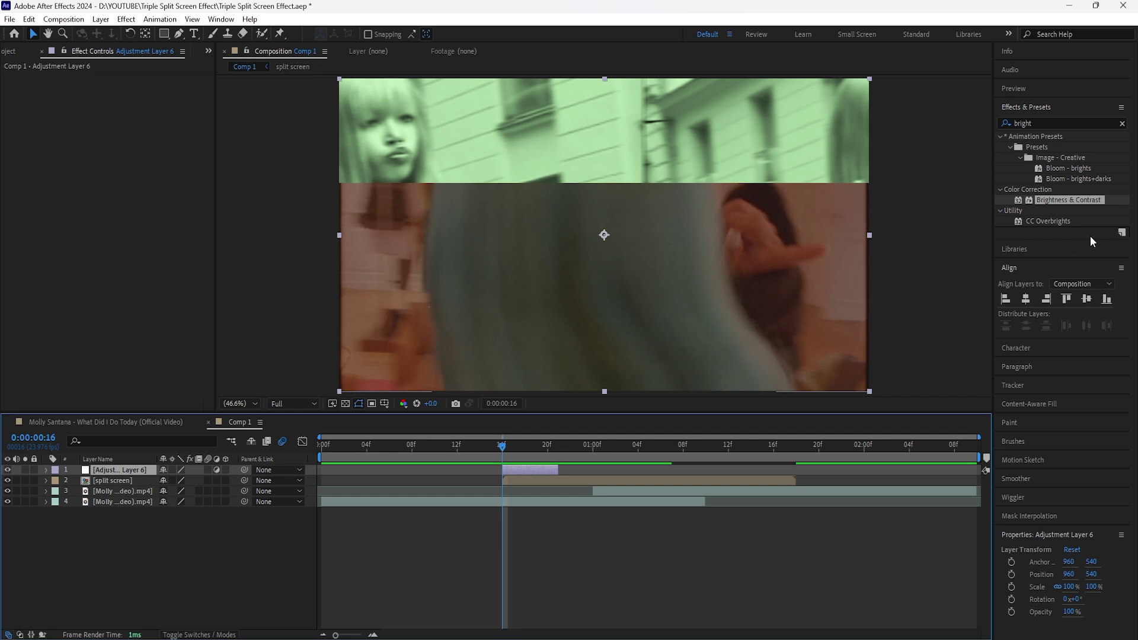
{"action": "left_click_drag", "start_coordinate": [1049, 253], "coordinate": [36, 113]}
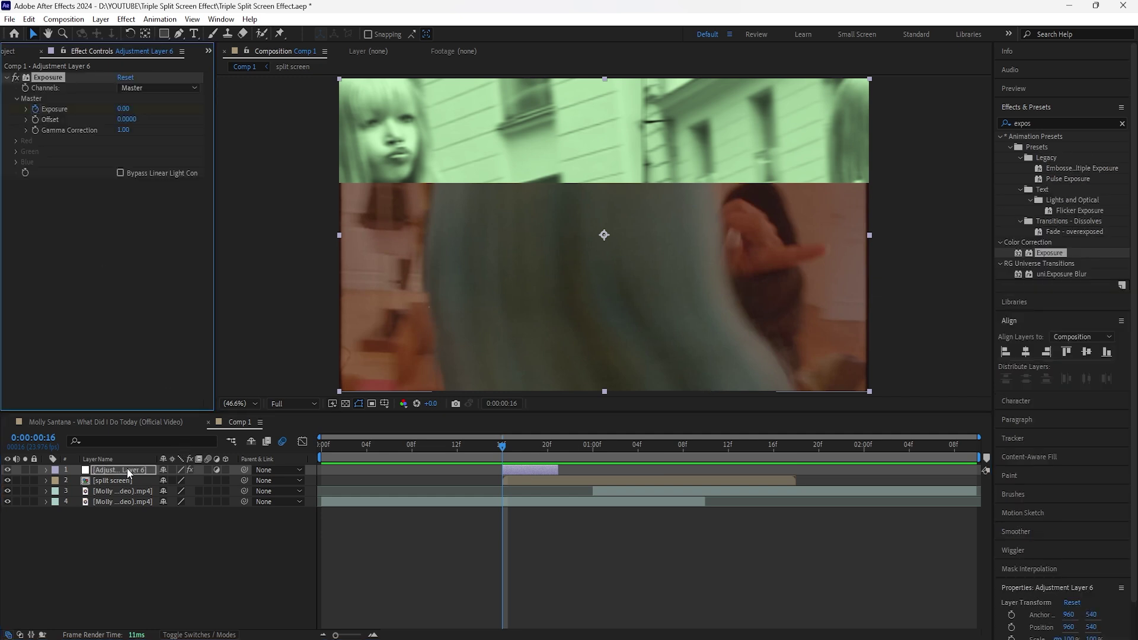
{"action": "left_click", "coordinate": [127, 470]}
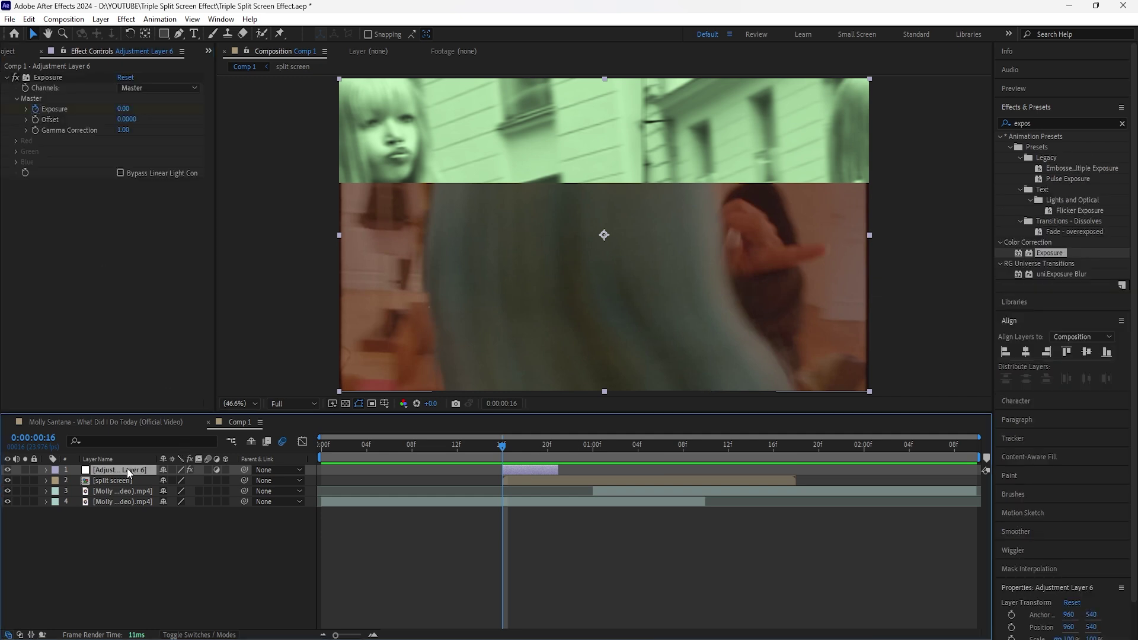
{"action": "key", "text": "u"}
{"action": "key", "text": "Page_Down"}
{"action": "key", "text": "Page_Down"}
{"action": "key", "text": "Page_Down"}
{"action": "key", "text": "Page_Down"}
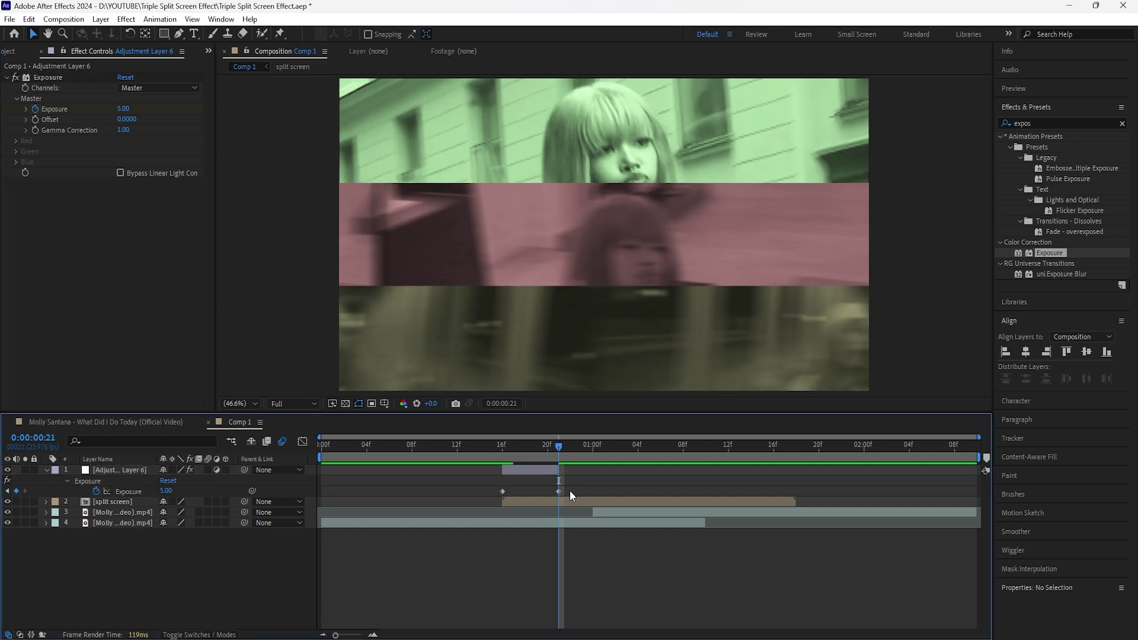
{"action": "left_click_drag", "start_coordinate": [570, 489], "coordinate": [496, 500]}
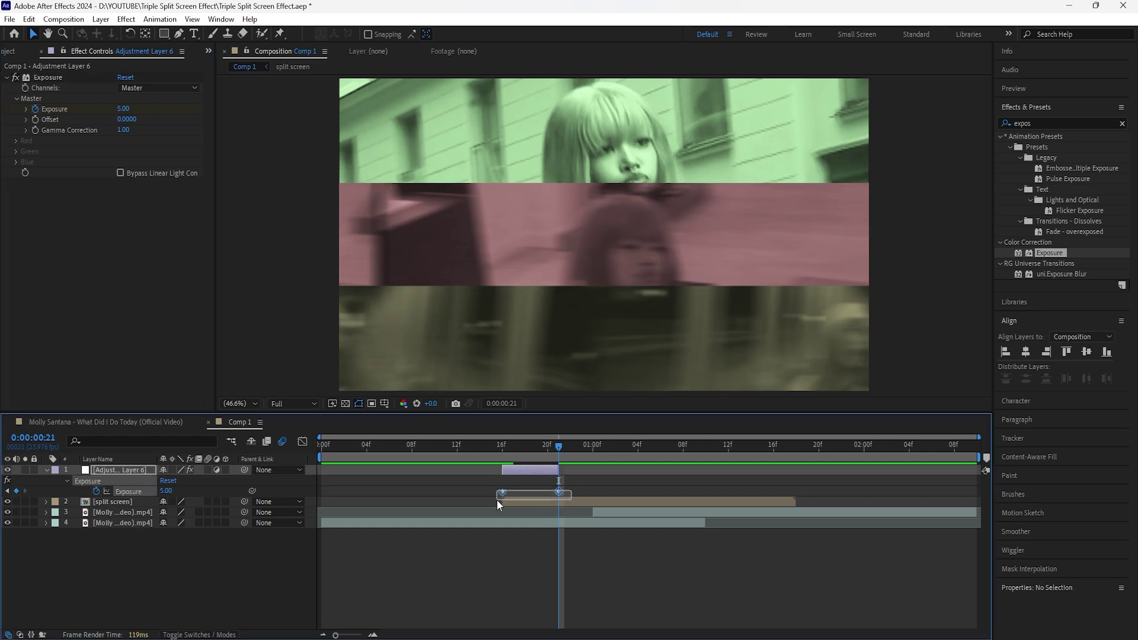
{"action": "key", "text": "F9"}
Duplicate the adjustment layer and move the copy to start at 0:00:01:13, ending together with the split screen layer.
{"action": "left_click_drag", "start_coordinate": [568, 450], "coordinate": [692, 479]}
{"action": "left_click", "coordinate": [510, 471]}
{"action": "key", "text": "ctrl+d"}
{"action": "key", "text": "space"}
{"action": "left_click_drag", "start_coordinate": [523, 469], "coordinate": [758, 495]}
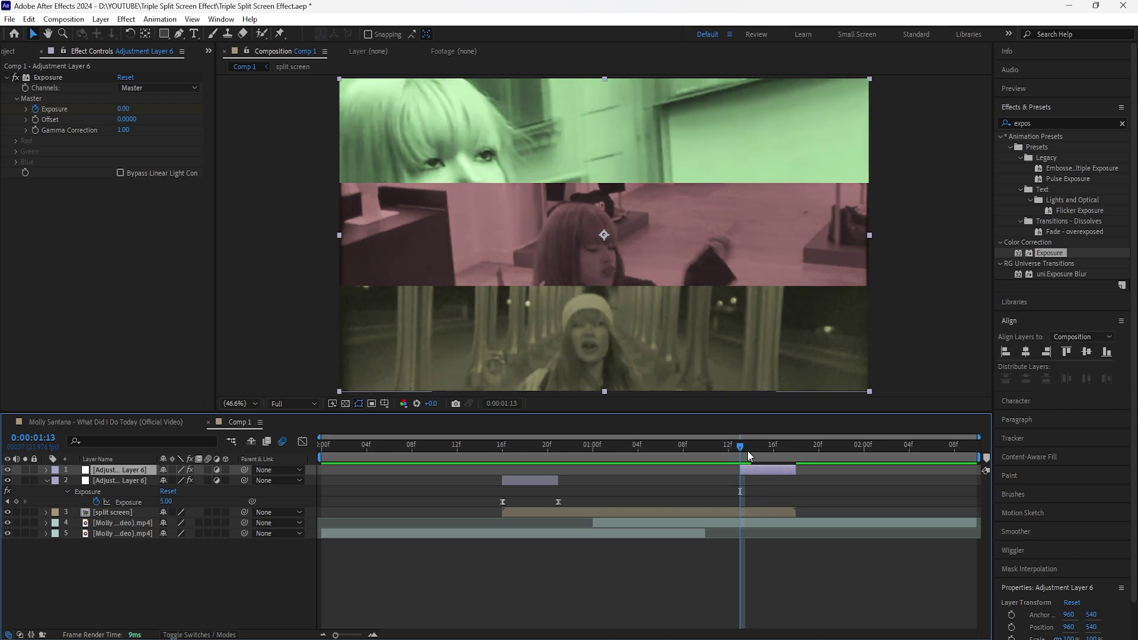
{"action": "left_click_drag", "start_coordinate": [744, 450], "coordinate": [773, 455]}
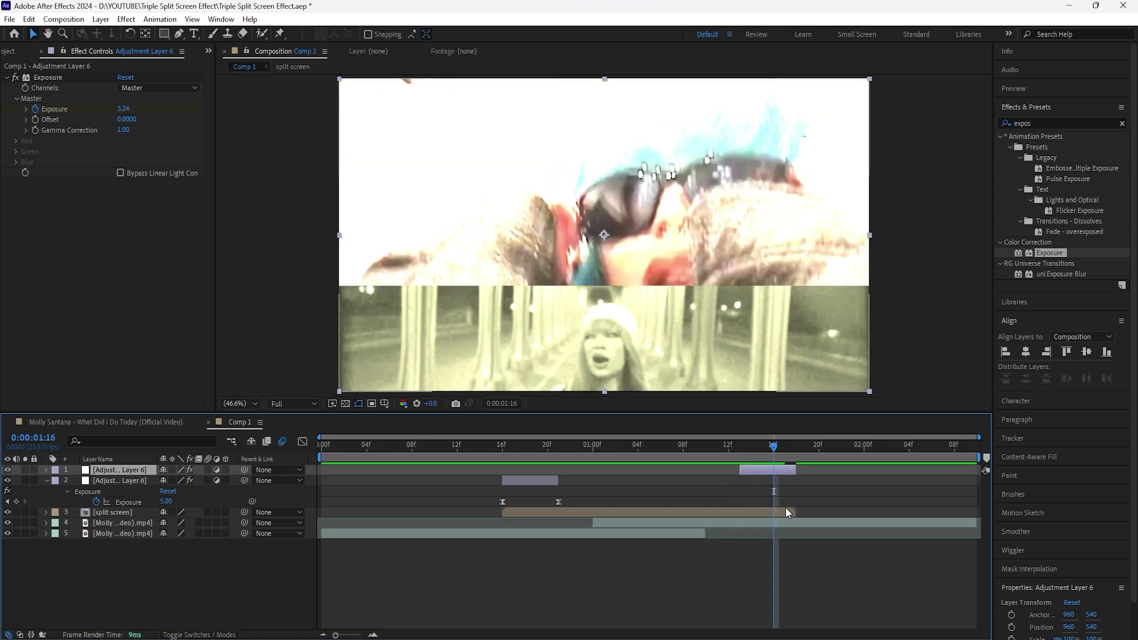
Preview the main composition from the start to check both exposure flashes.
{"action": "left_click_drag", "start_coordinate": [773, 446], "coordinate": [288, 558]}
{"action": "left_click", "coordinate": [300, 599]}
{"action": "key", "text": "space"}
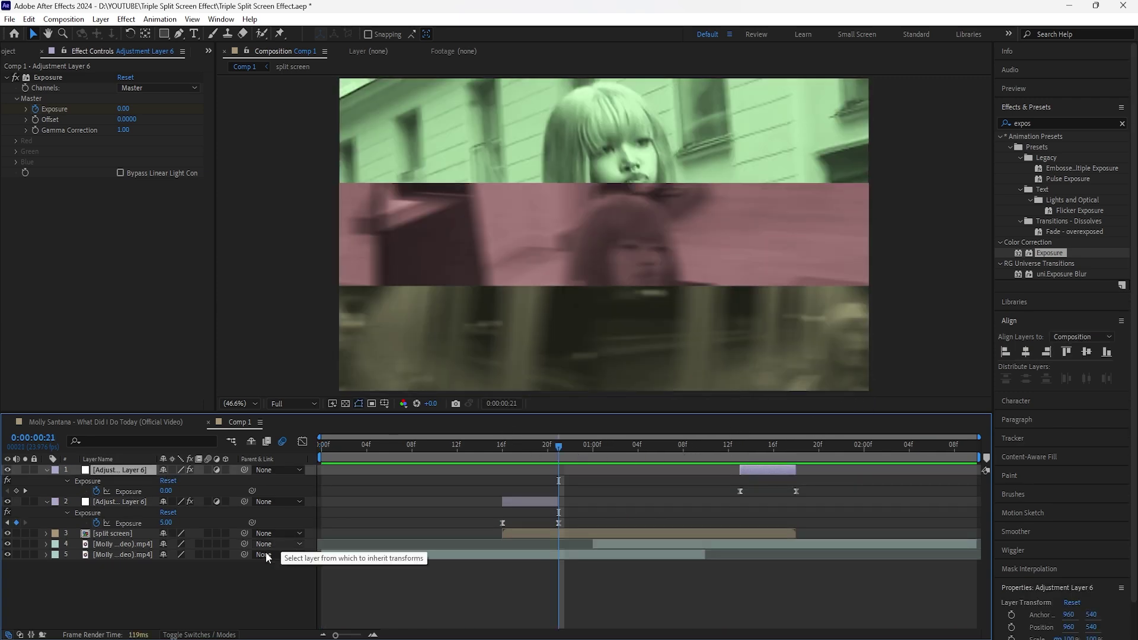
Add another adjustment layer above the others and trim it to a single frame at 0:00:00:21, directly after the first exposure flash.
{"action": "right_click", "coordinate": [256, 572]}
{"action": "mouse_move", "coordinate": [364, 418]}
{"action": "left_click", "coordinate": [439, 518]}
{"action": "left_click_drag", "start_coordinate": [367, 472], "coordinate": [556, 457]}
{"action": "key", "text": "alt+bracketright"}
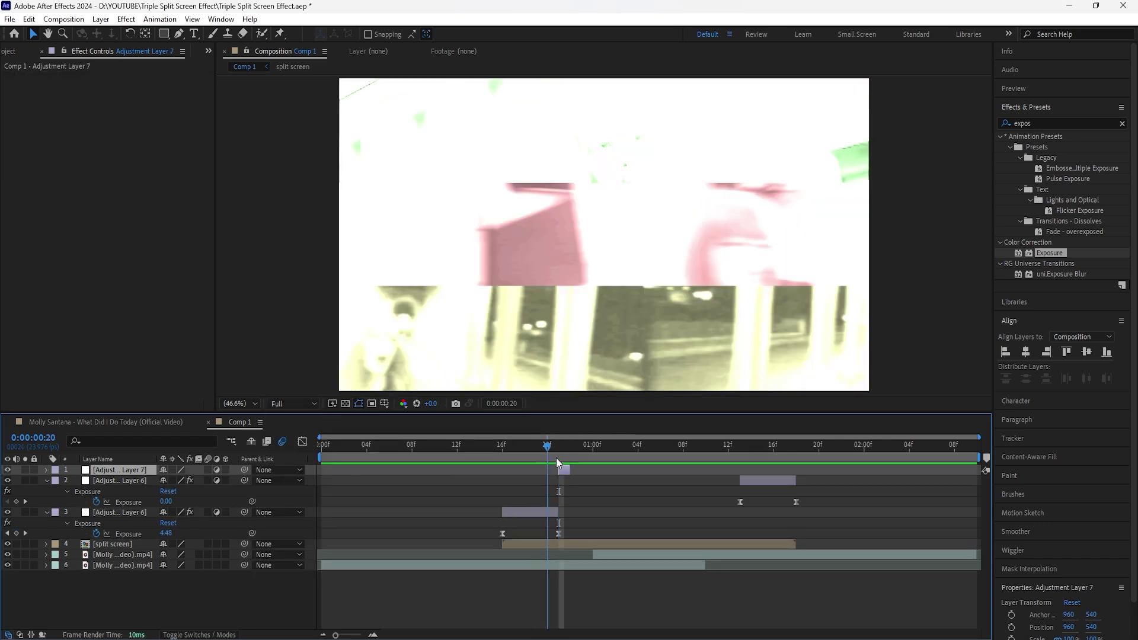
{"action": "left_click", "coordinate": [550, 513]}
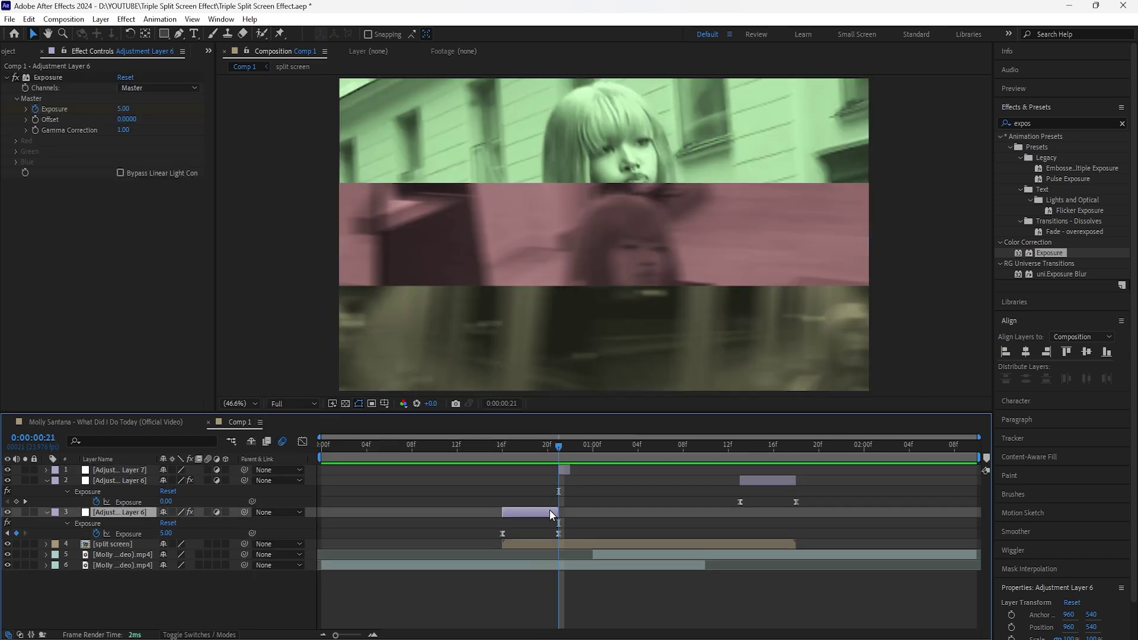
{"action": "left_click", "coordinate": [564, 469]}
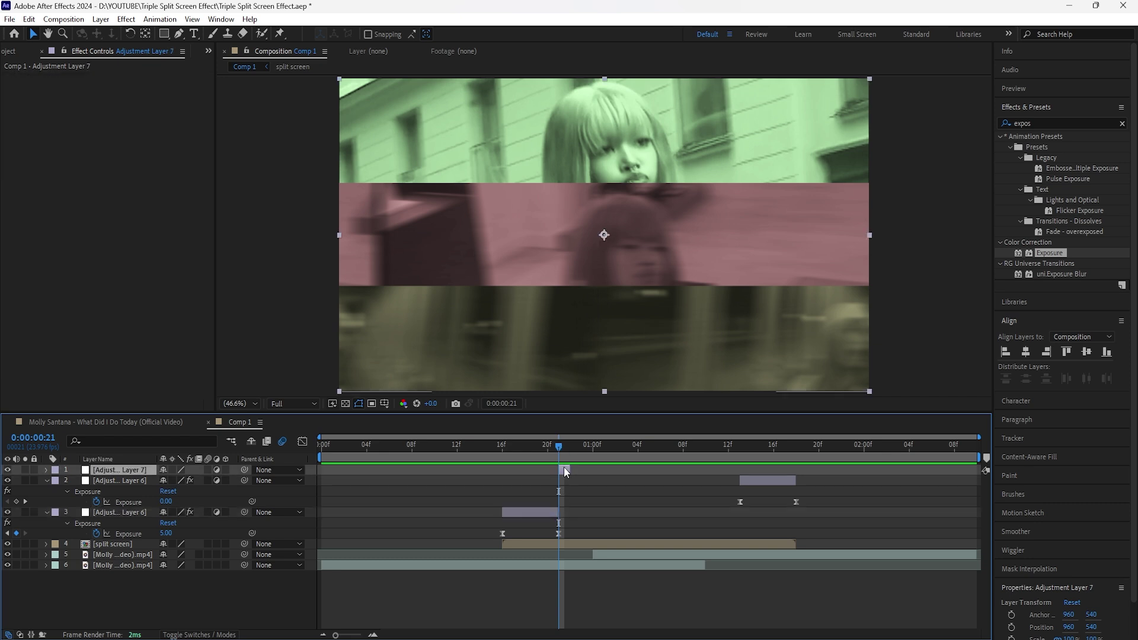
Apply Threshold with level 158 and Invert to the one-frame adjustment layer, and preview the composition from the start.
{"action": "left_click", "coordinate": [1122, 124]}
{"action": "type", "text": "thres"}
{"action": "left_click_drag", "start_coordinate": [1040, 189], "coordinate": [234, 117]}
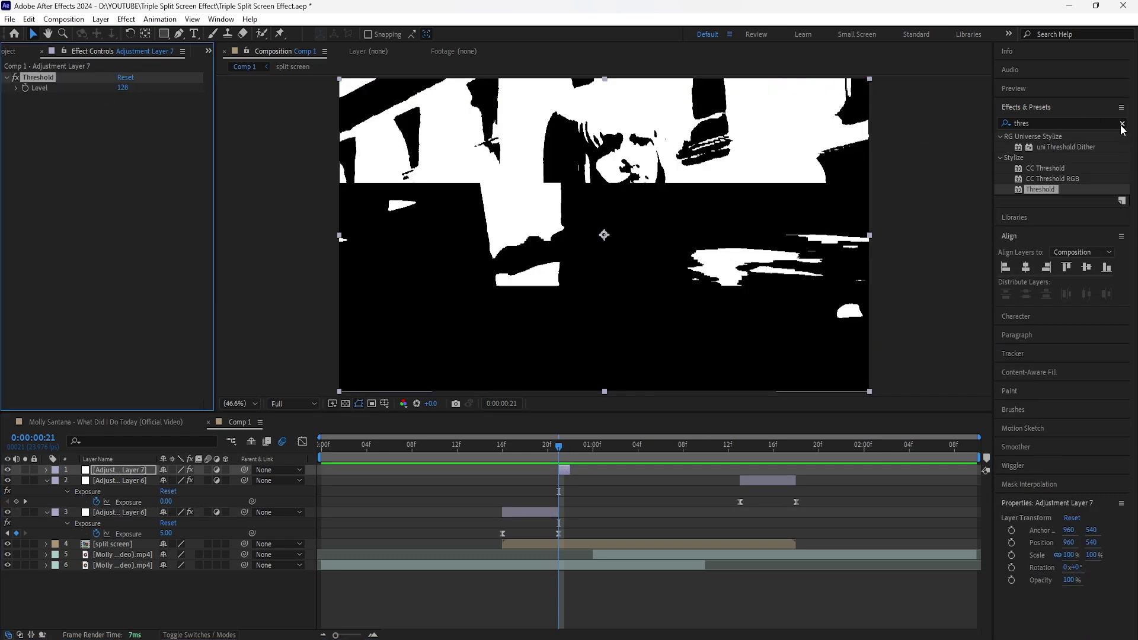
{"action": "left_click", "coordinate": [1122, 123]}
{"action": "type", "text": "invert"}
{"action": "left_click_drag", "start_coordinate": [1044, 189], "coordinate": [128, 89]}
{"action": "left_click_drag", "start_coordinate": [560, 448], "coordinate": [284, 519]}
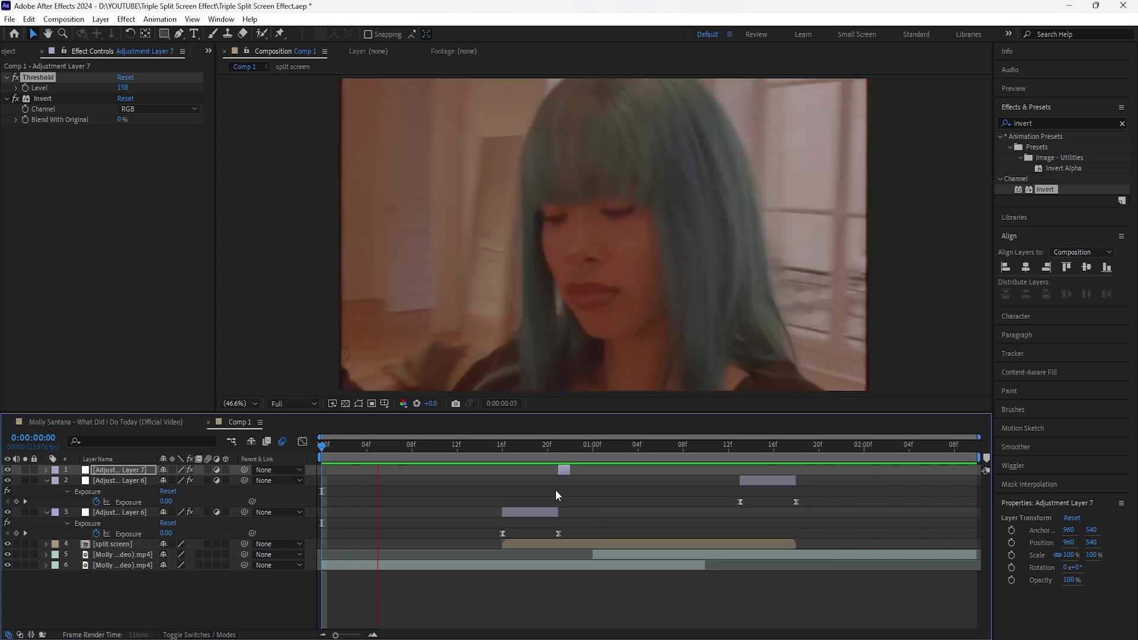
Open the split screen precomp and disable the Tint effect on the BOT, MID and TOP layers.
{"action": "left_click_drag", "start_coordinate": [582, 447], "coordinate": [649, 447]}
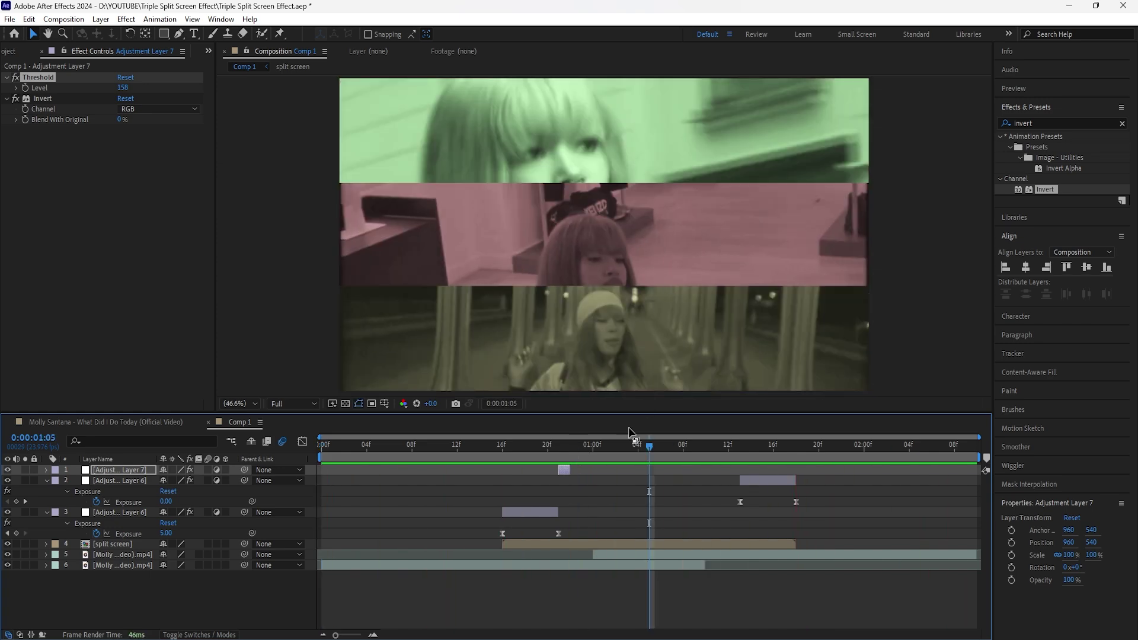
{"action": "double_click", "coordinate": [115, 545]}
{"action": "left_click", "coordinate": [115, 491]}
{"action": "left_click", "coordinate": [16, 78]}
{"action": "left_click", "coordinate": [119, 480]}
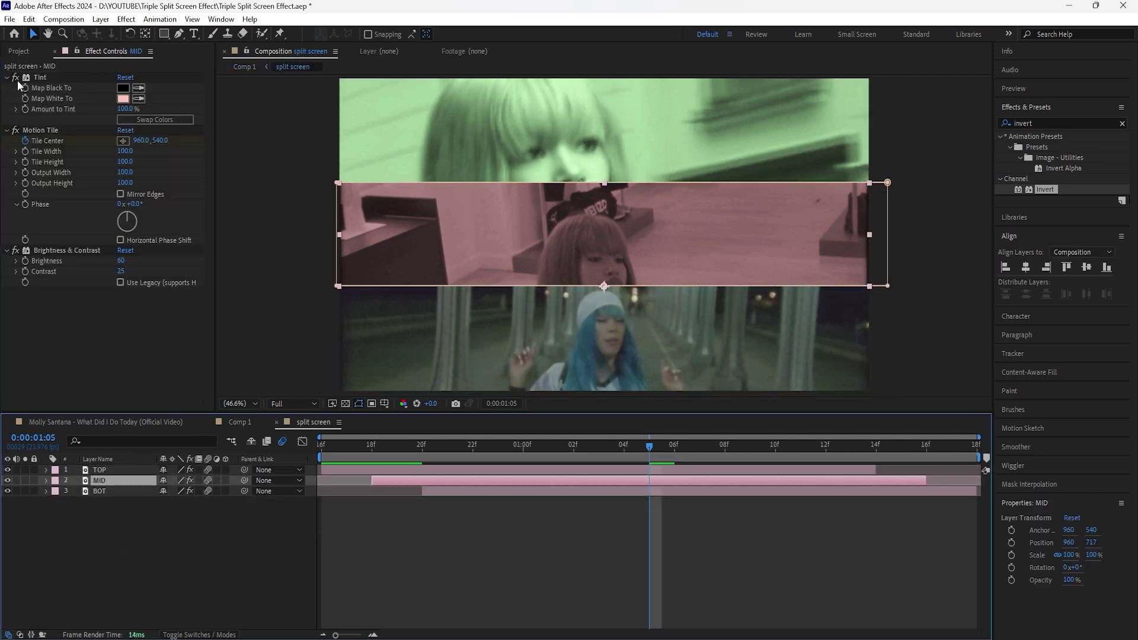
{"action": "left_click", "coordinate": [15, 77]}
{"action": "left_click", "coordinate": [119, 470]}
{"action": "left_click", "coordinate": [15, 78]}
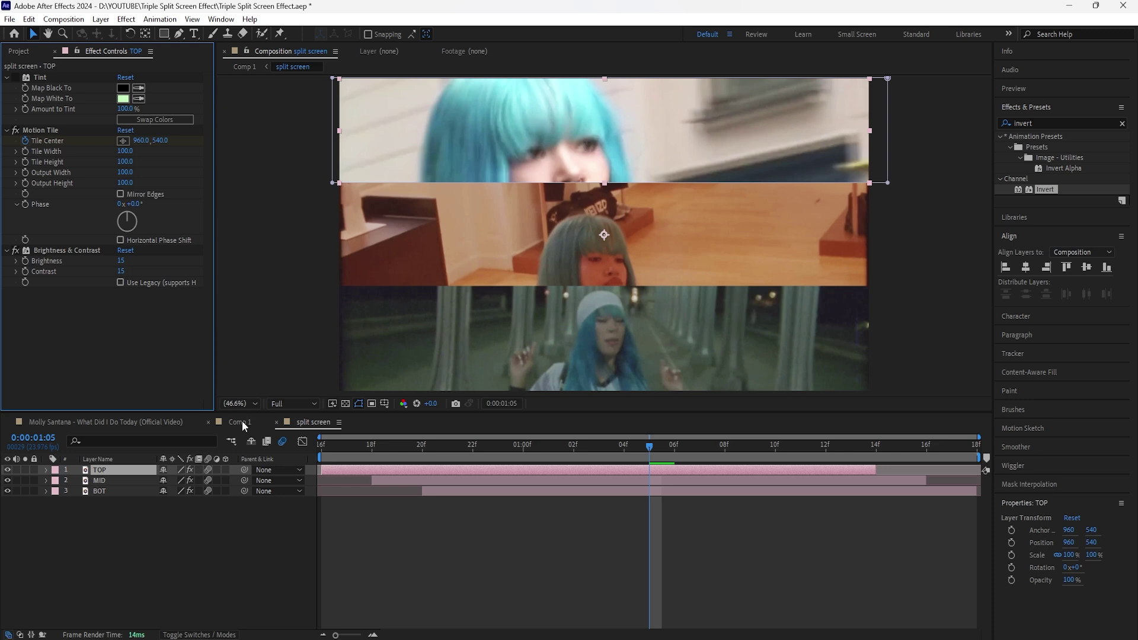
Return to the main composition and apply the Tritone effect to the split screen layer.
{"action": "left_click", "coordinate": [240, 422]}
{"action": "left_click_drag", "start_coordinate": [650, 454], "coordinate": [637, 454]}
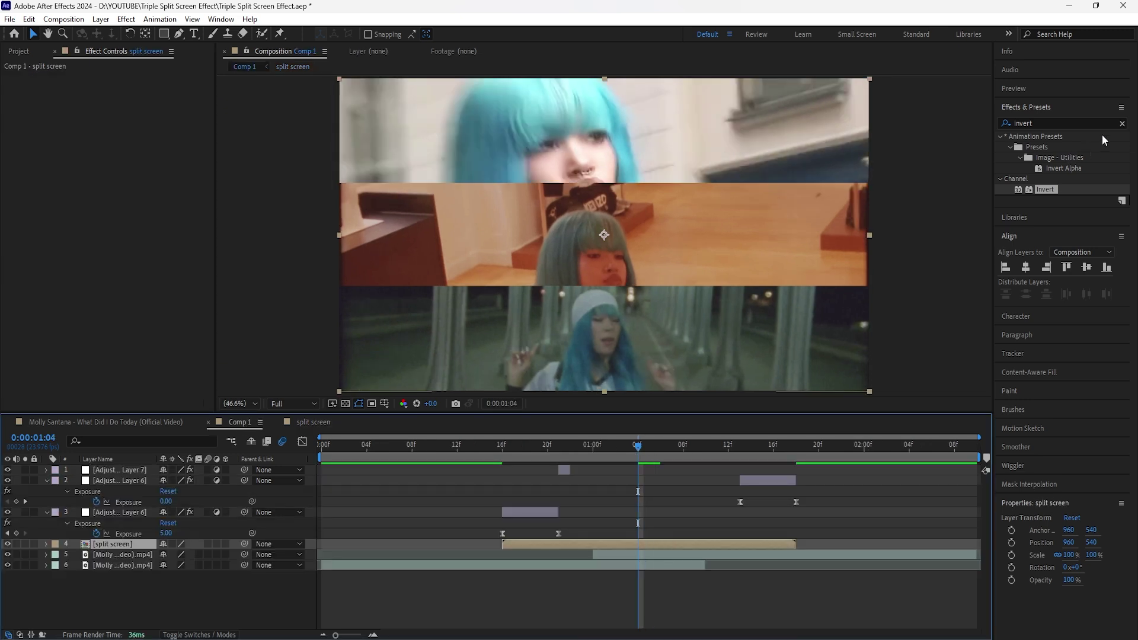
{"action": "left_click", "coordinate": [1122, 123]}
{"action": "type", "text": "trit"}
{"action": "double_click", "coordinate": [1047, 147]}
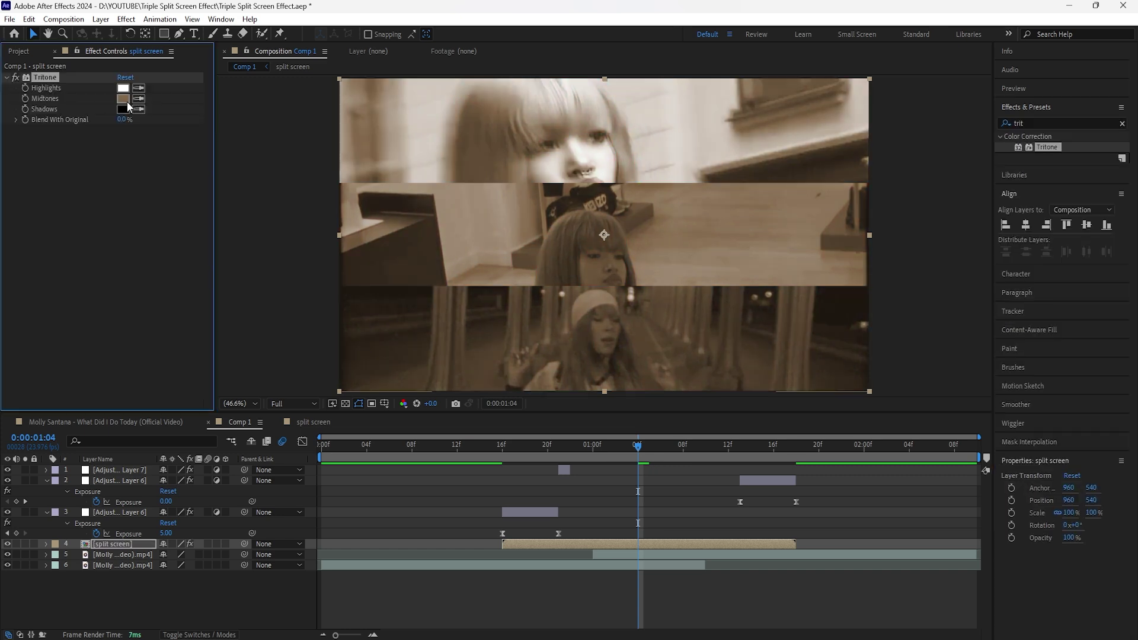
Set the Tritone midtones color to teal 5B989C.
{"action": "left_click", "coordinate": [123, 98]}
{"action": "left_click", "coordinate": [833, 283]}
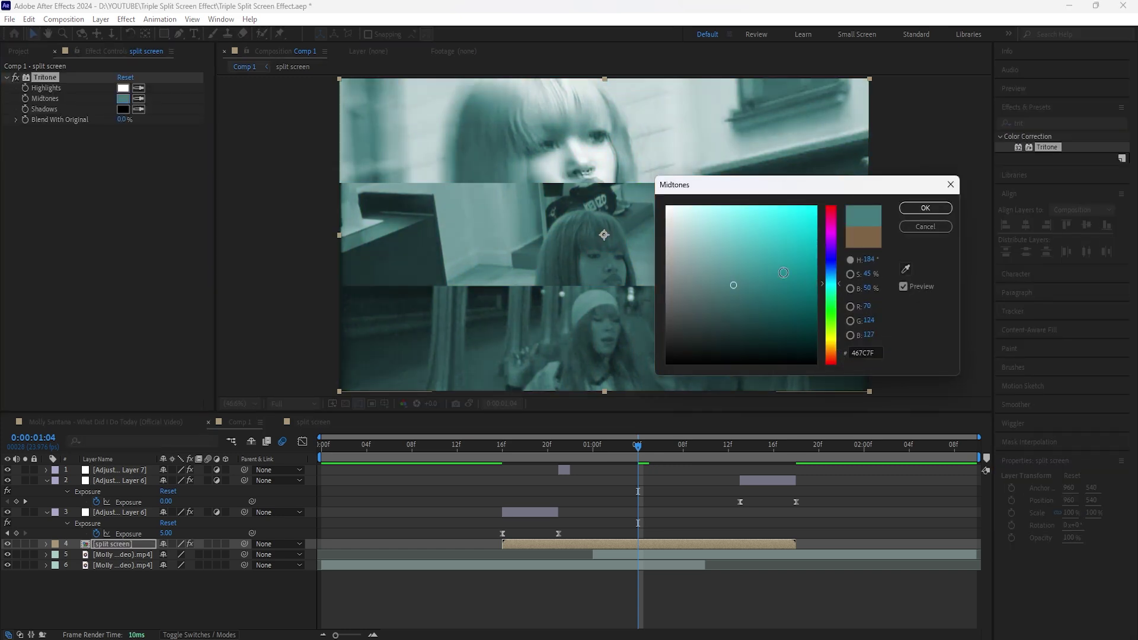
{"action": "left_click", "coordinate": [728, 267]}
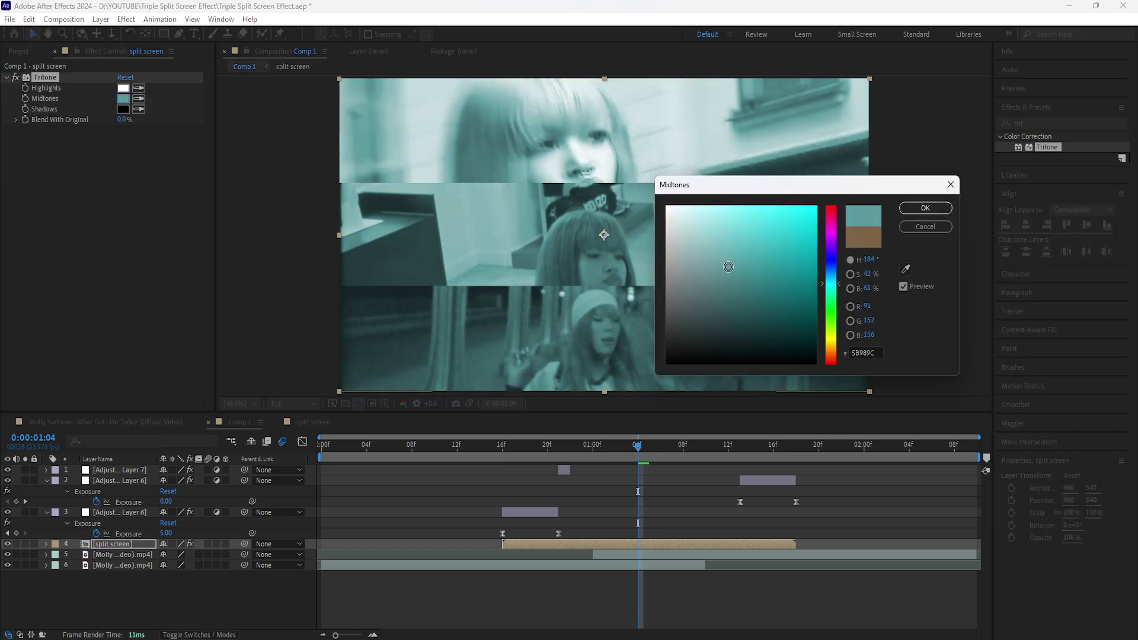
{"action": "key", "text": "Return"}
Preview the composition from the start and compare the split screen with Tritone switched off and on.
{"action": "key", "text": "space"}
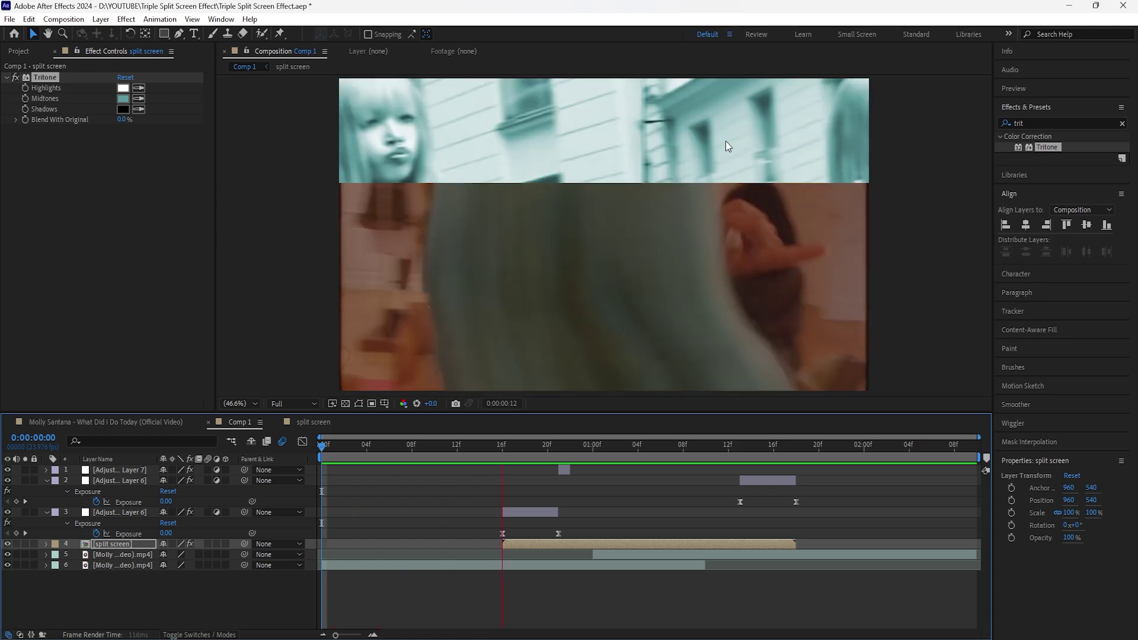
{"action": "key", "text": "space"}
{"action": "left_click", "coordinate": [616, 446]}
{"action": "left_click", "coordinate": [15, 78]}
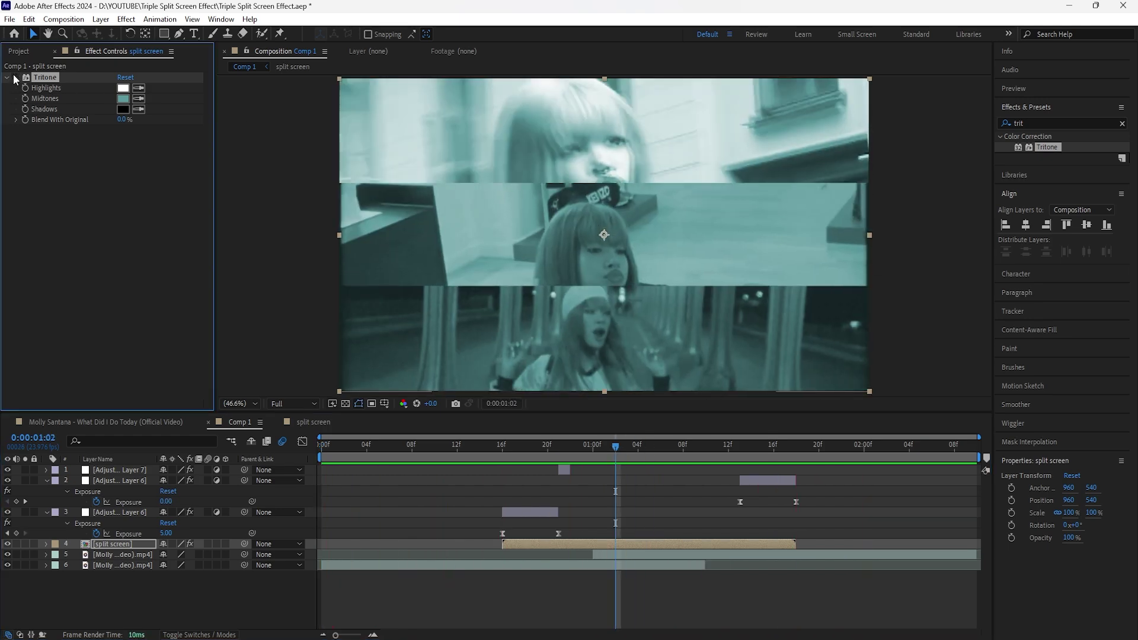
{"action": "left_click_drag", "start_coordinate": [613, 450], "coordinate": [627, 487]}
{"action": "left_click", "coordinate": [15, 77]}
{"action": "left_click_drag", "start_coordinate": [544, 443], "coordinate": [198, 458]}
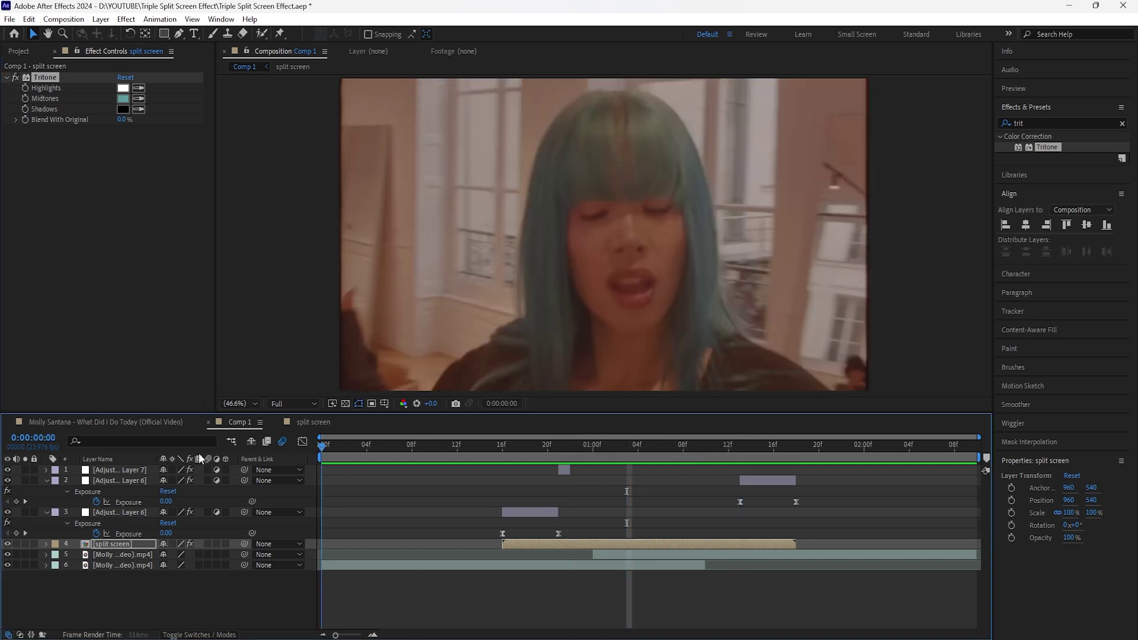
{"action": "key", "text": "space"}
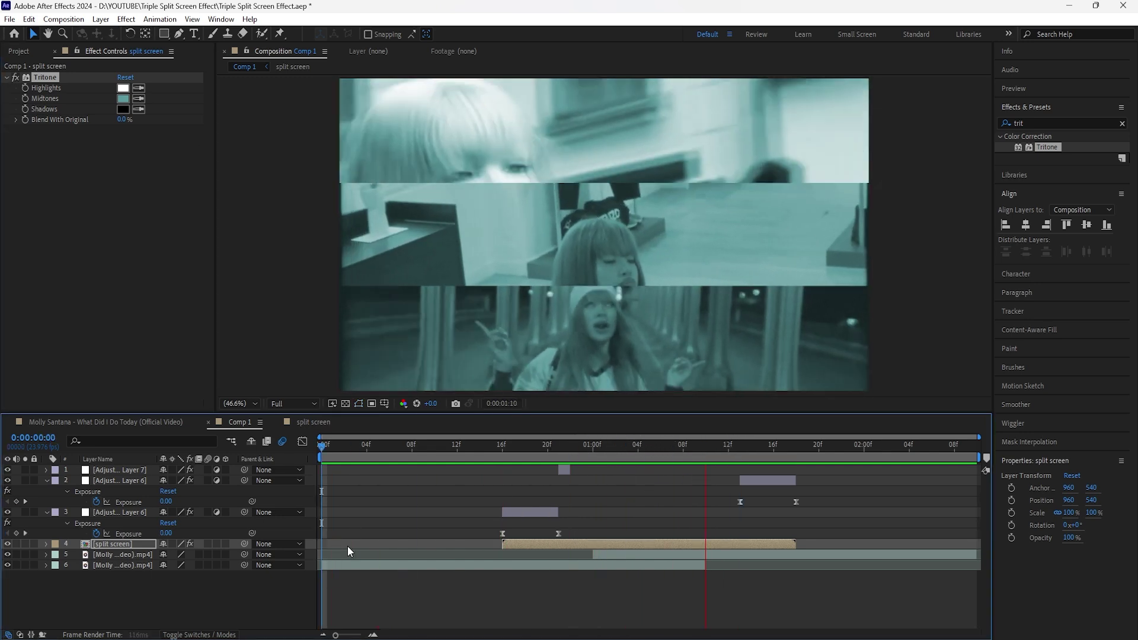